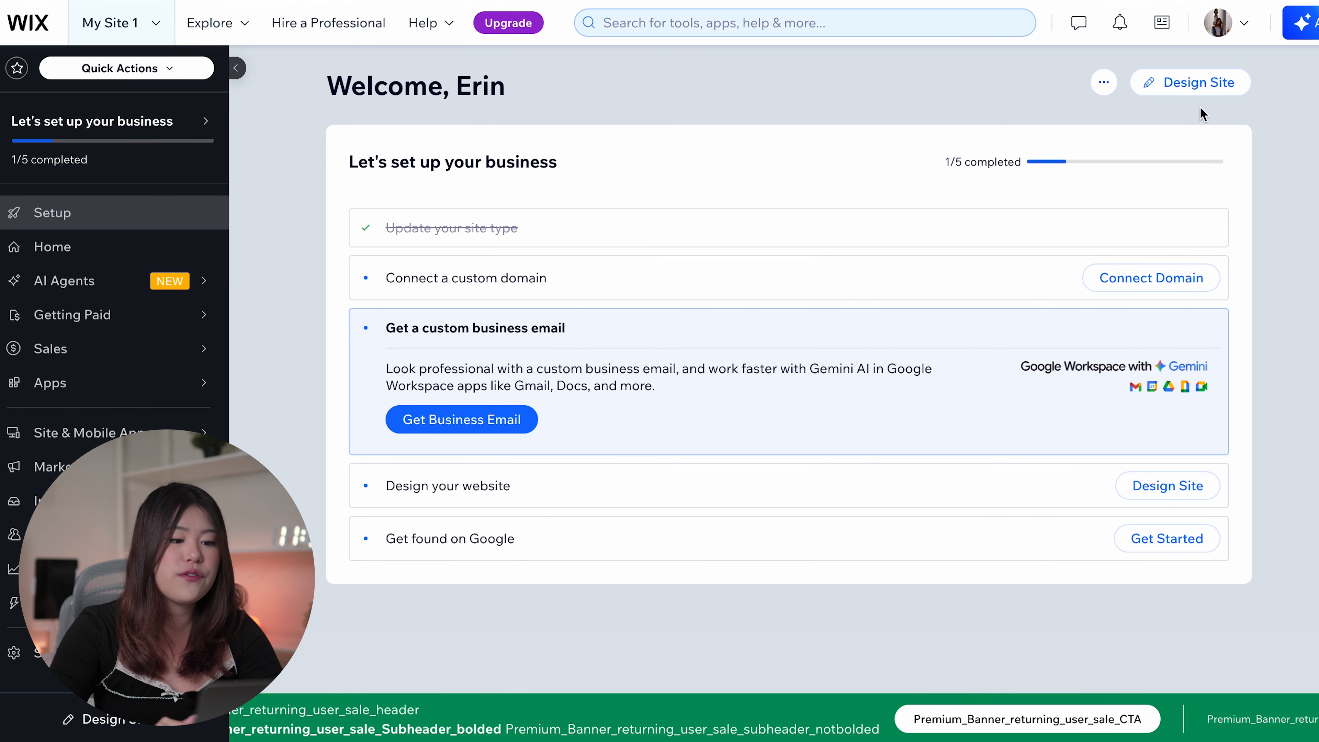
Start designing the site and browse the complete gallery of website templates.
{"action": "left_click", "coordinate": [1199, 93]}
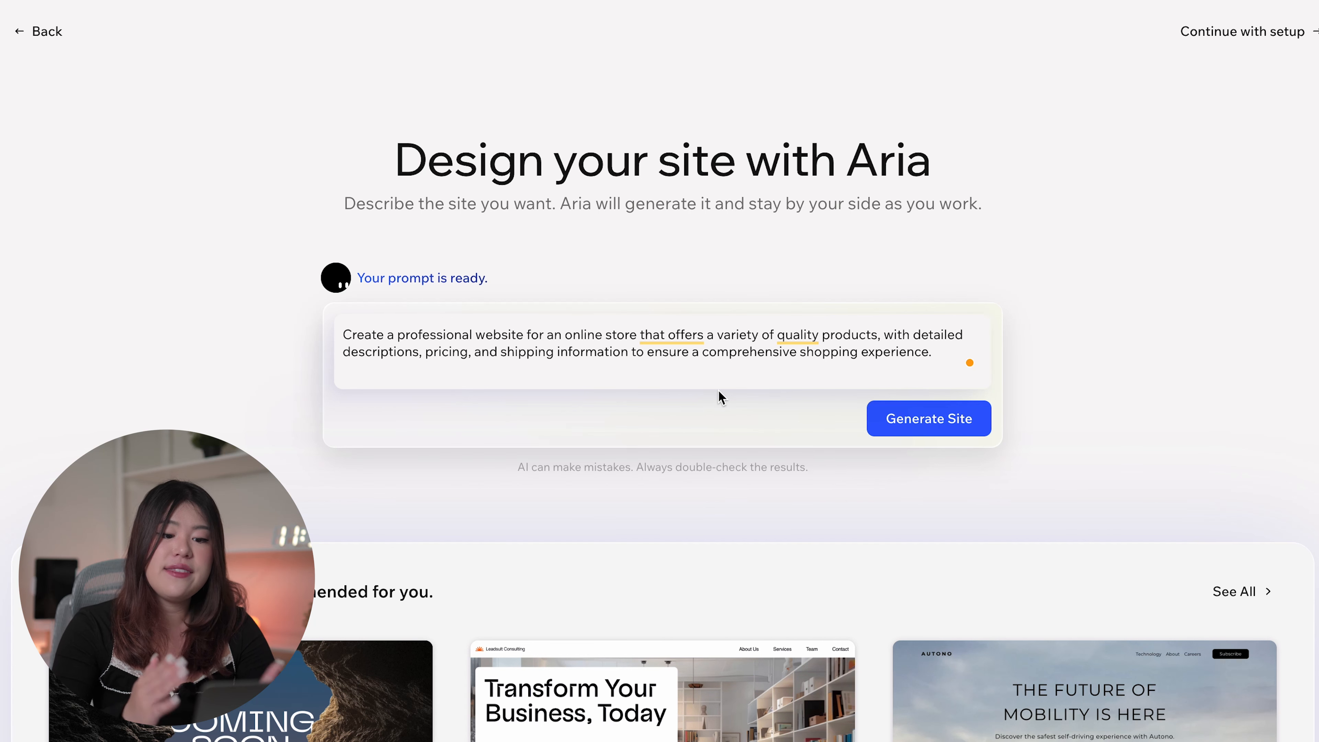
{"action": "scroll", "coordinate": [727, 337], "scroll_direction": "down", "scroll_amount": 10}
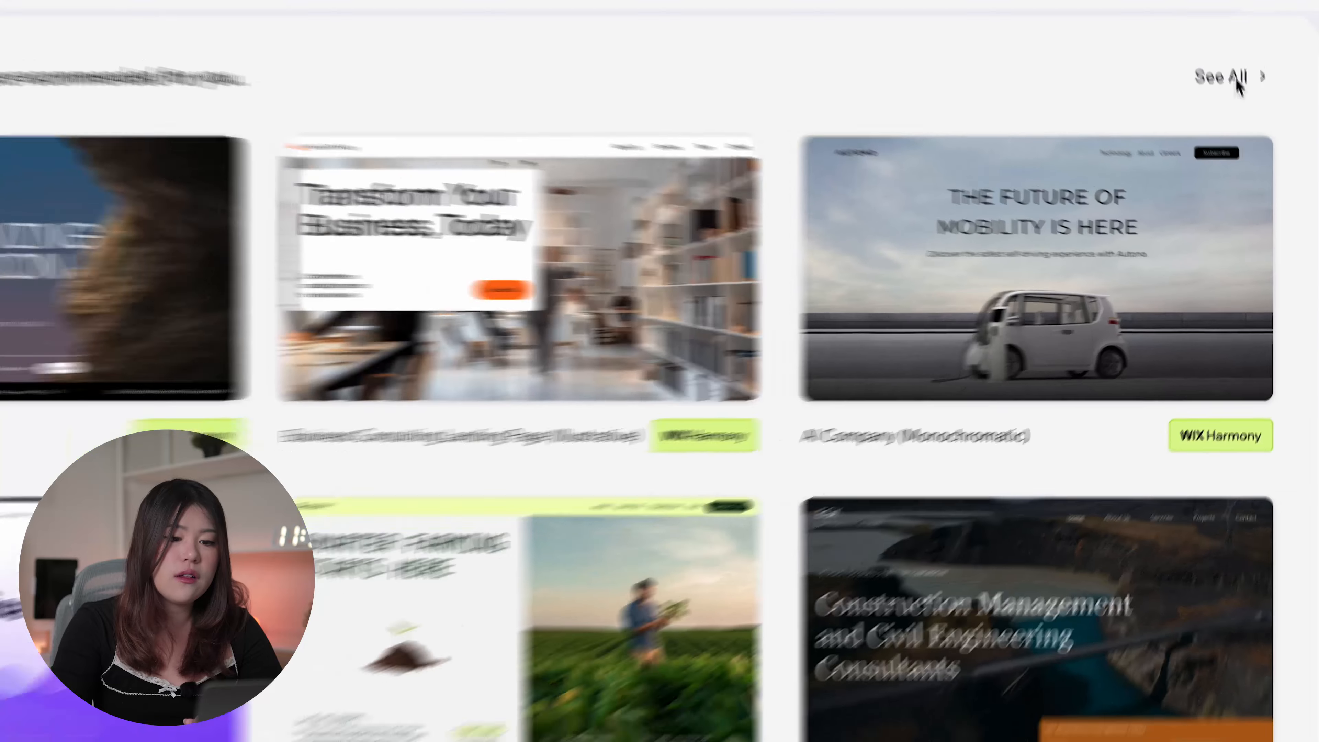
{"action": "left_click", "coordinate": [1231, 67]}
{"action": "scroll", "coordinate": [445, 216], "scroll_direction": "down", "scroll_amount": 10}
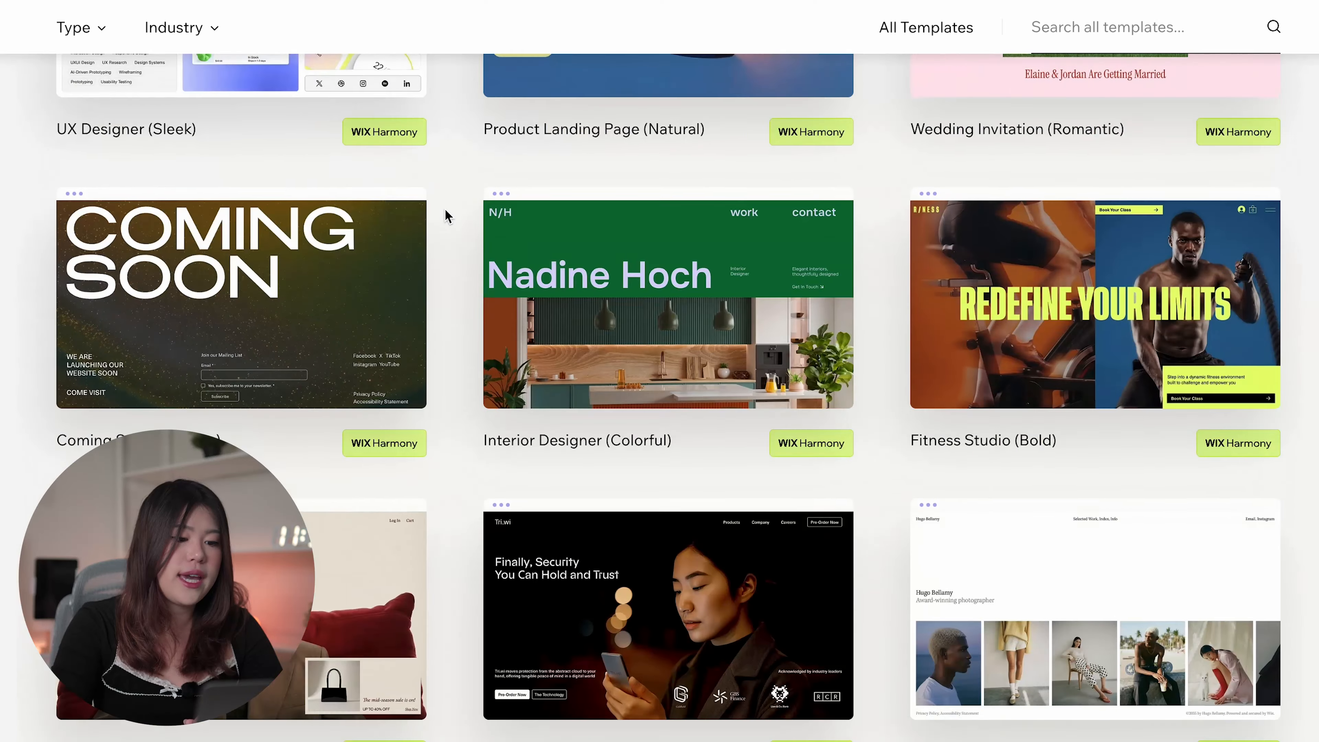
{"action": "scroll", "coordinate": [446, 215], "scroll_direction": "down", "scroll_amount": 10}
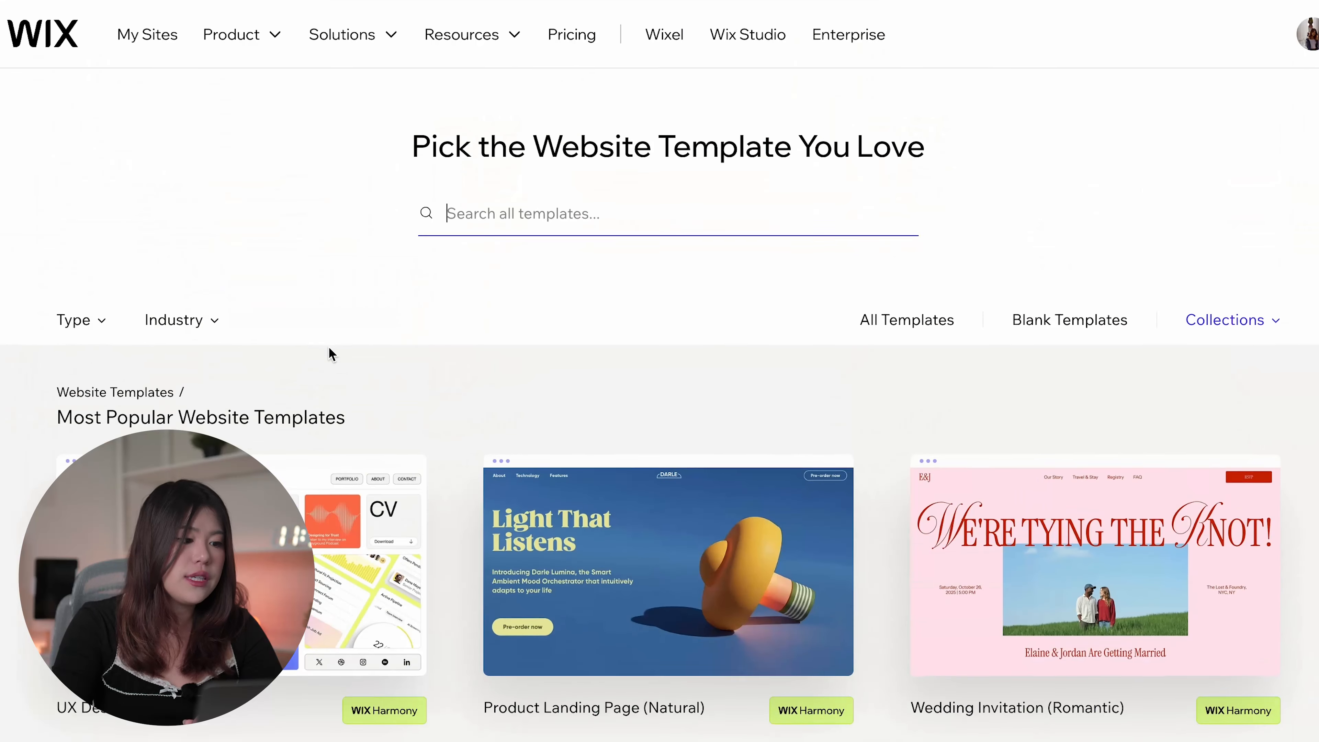
Look at the type and industry filters and search the website templates for "Online store".
{"action": "left_click", "coordinate": [191, 313]}
{"action": "left_click", "coordinate": [77, 320]}
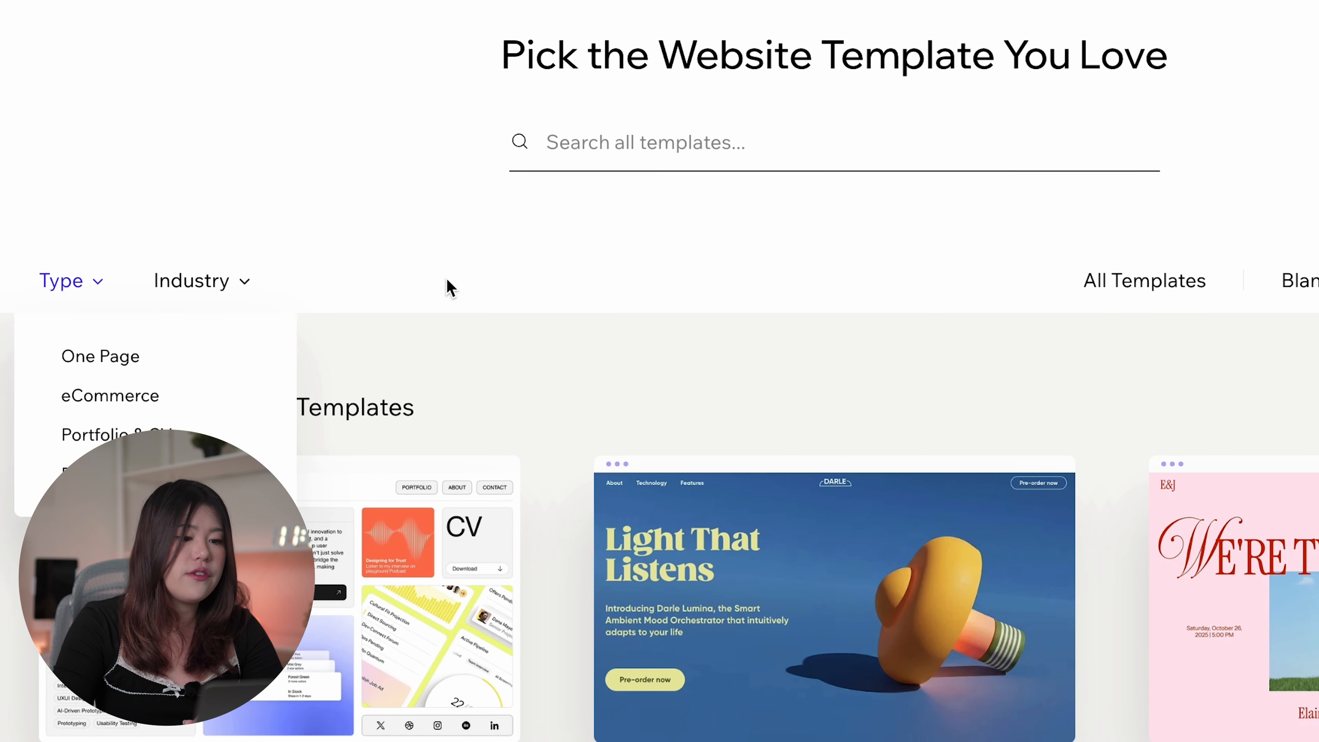
{"action": "left_click", "coordinate": [618, 146]}
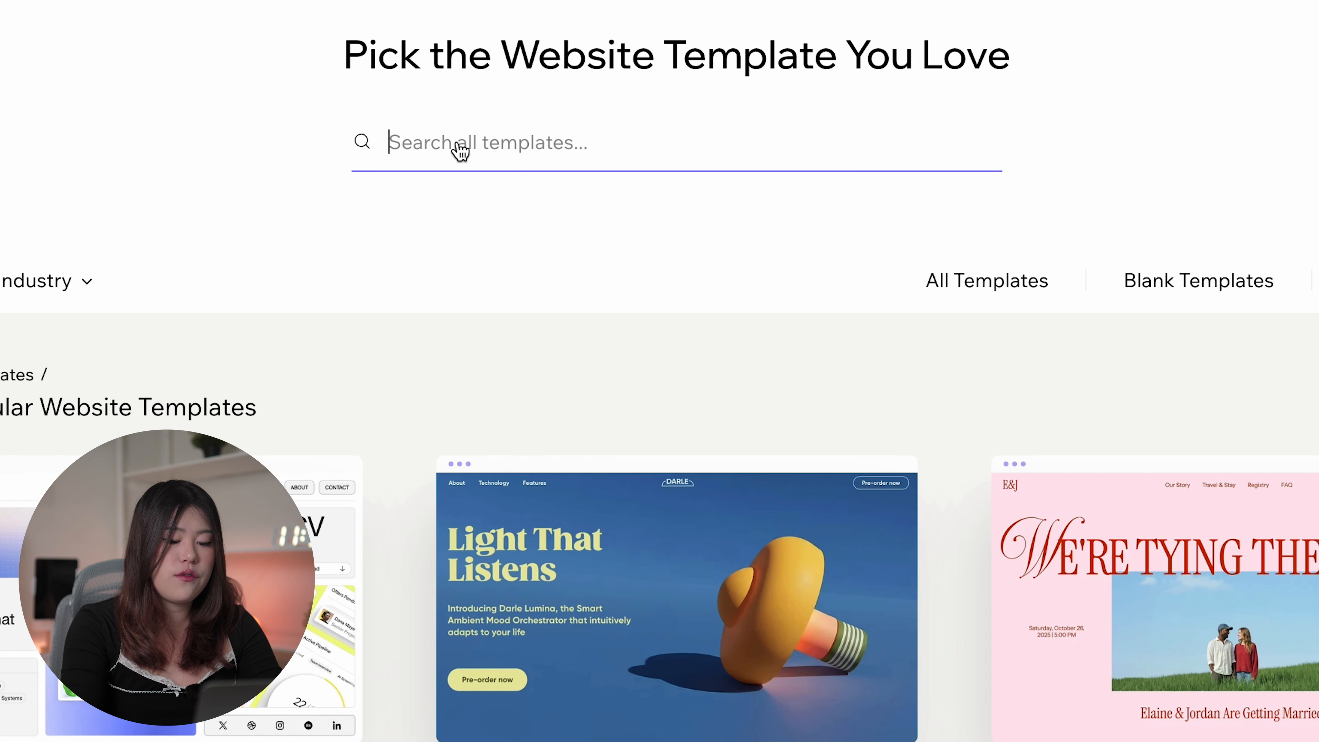
{"action": "type", "text": "Onlie"}
{"action": "key", "text": "BackSpace"}
{"action": "type", "text": "ne store"}
{"action": "key", "text": "Return"}
Browse the eCommerce templates and open the Home Goods Store (Organic) template for editing.
{"action": "scroll", "coordinate": [480, 154], "scroll_direction": "down", "scroll_amount": 2}
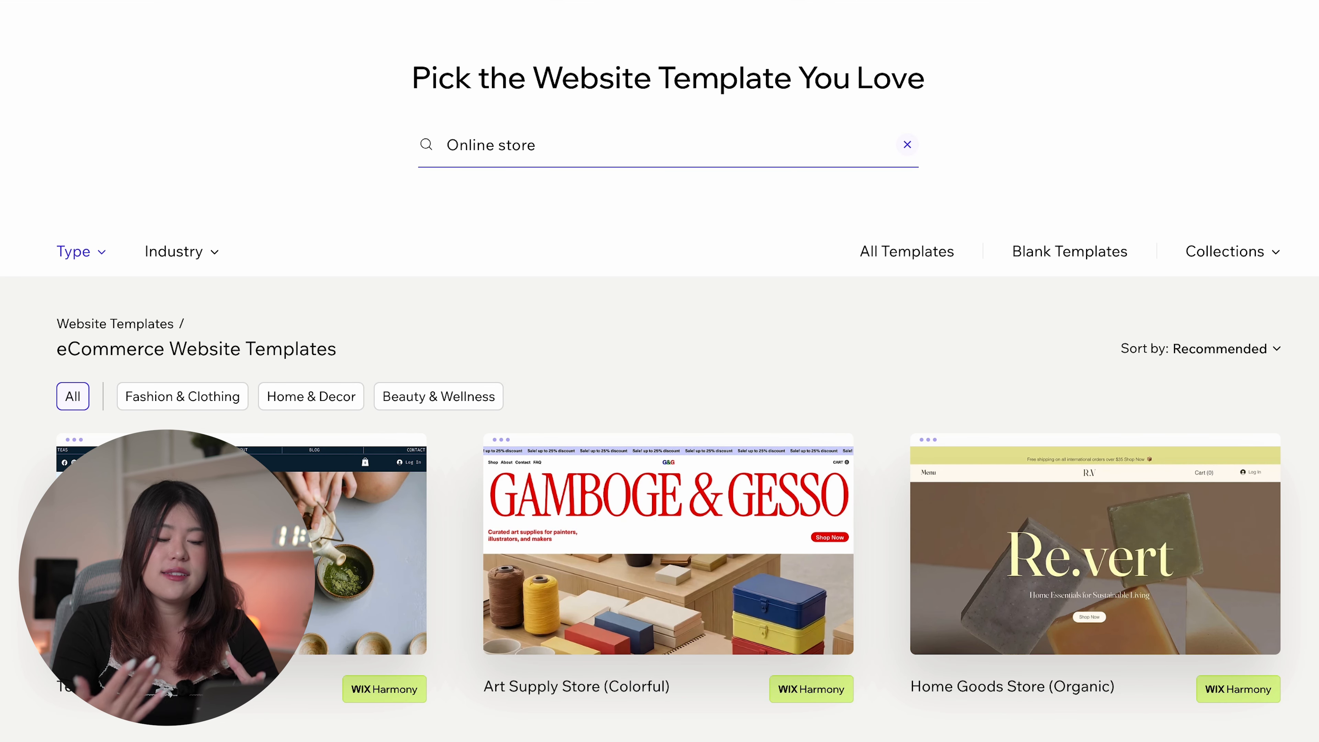
{"action": "scroll", "coordinate": [697, 165], "scroll_direction": "down", "scroll_amount": 8}
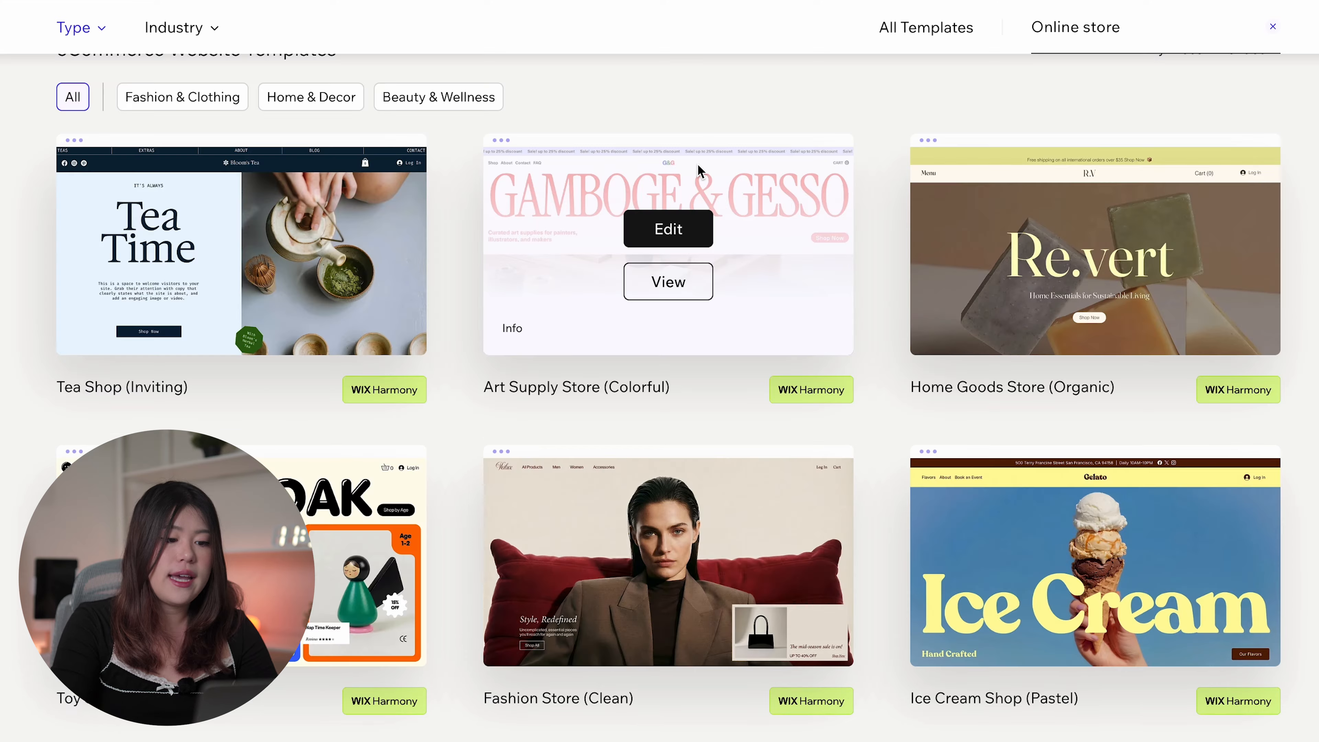
{"action": "scroll", "coordinate": [697, 165], "scroll_direction": "down", "scroll_amount": 10}
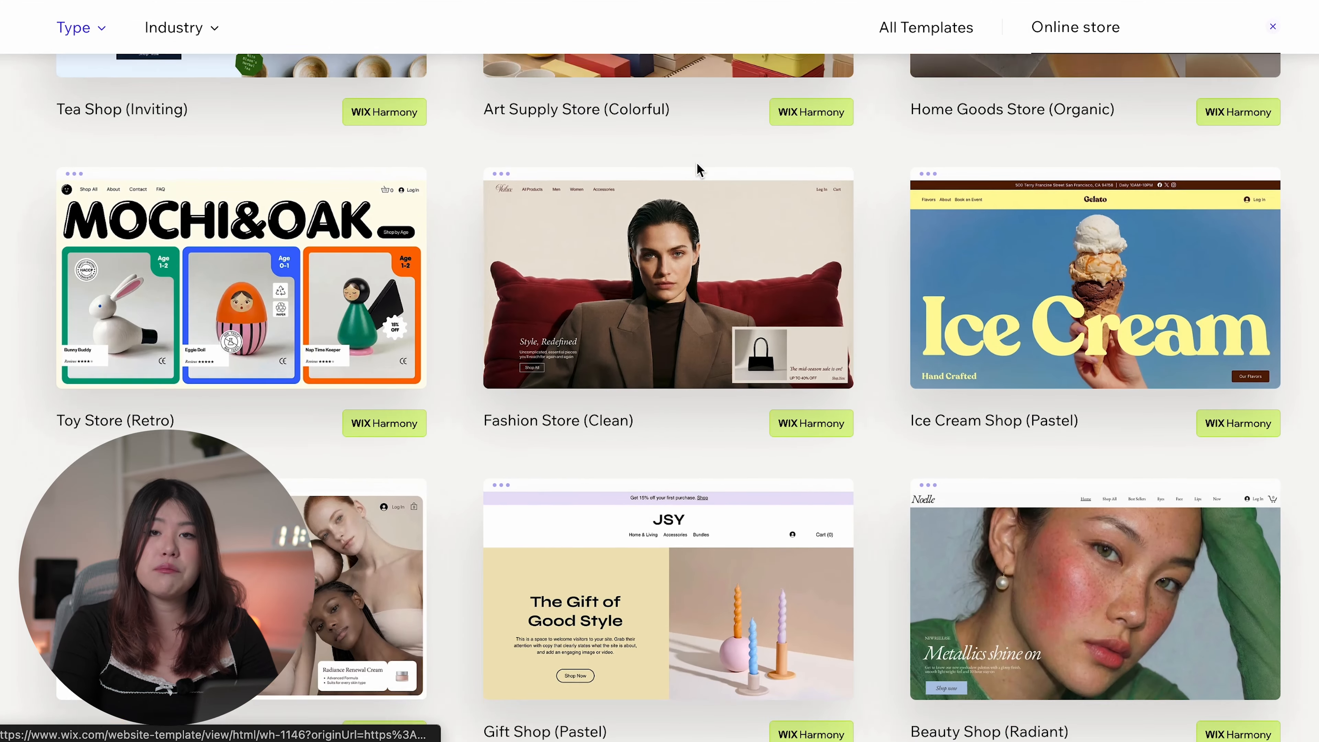
{"action": "scroll", "coordinate": [696, 164], "scroll_direction": "down", "scroll_amount": 1}
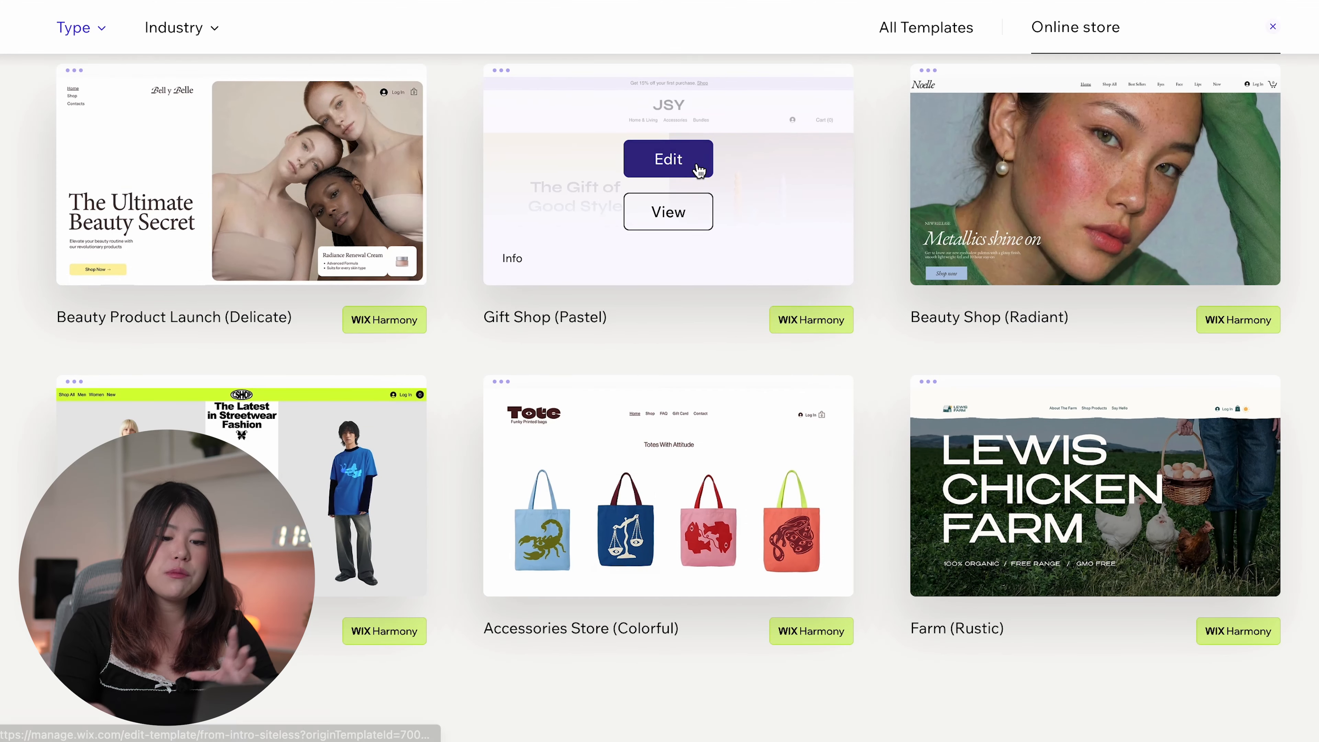
{"action": "scroll", "coordinate": [697, 167], "scroll_direction": "down", "scroll_amount": 1}
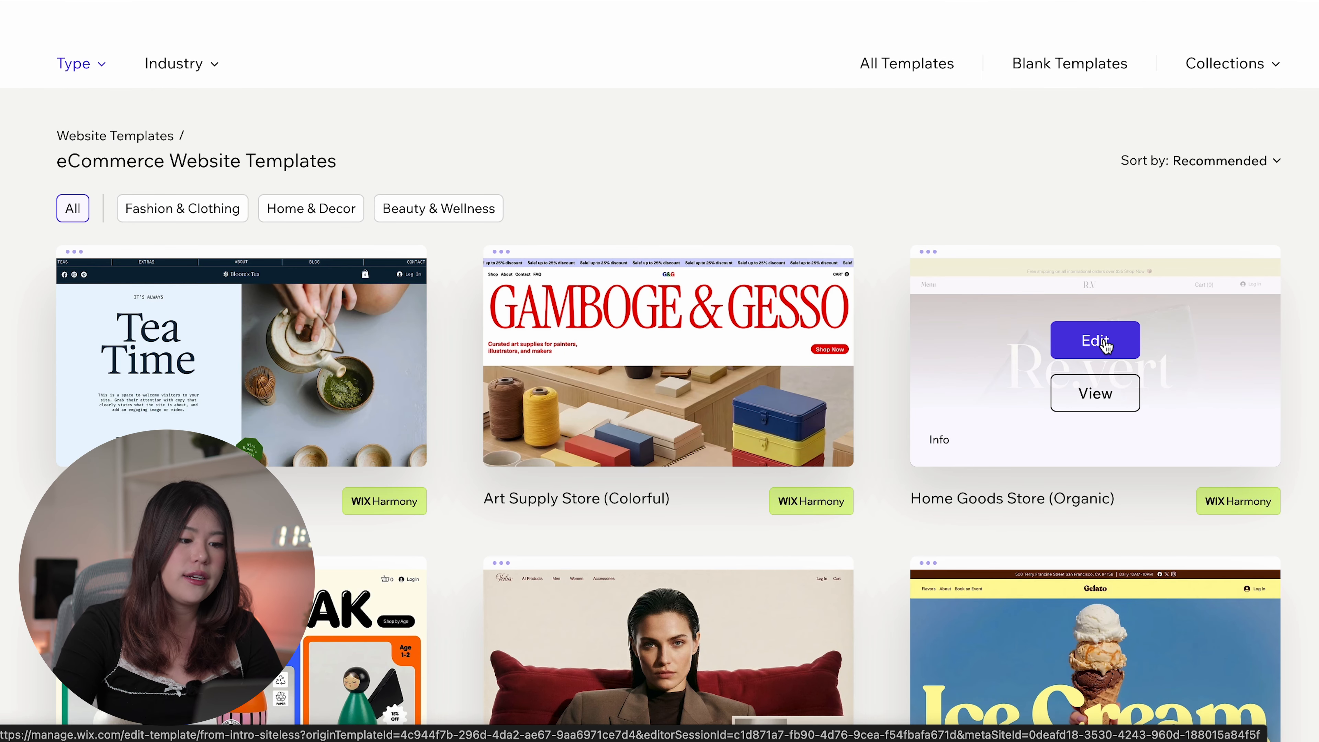
{"action": "left_click", "coordinate": [1106, 343]}
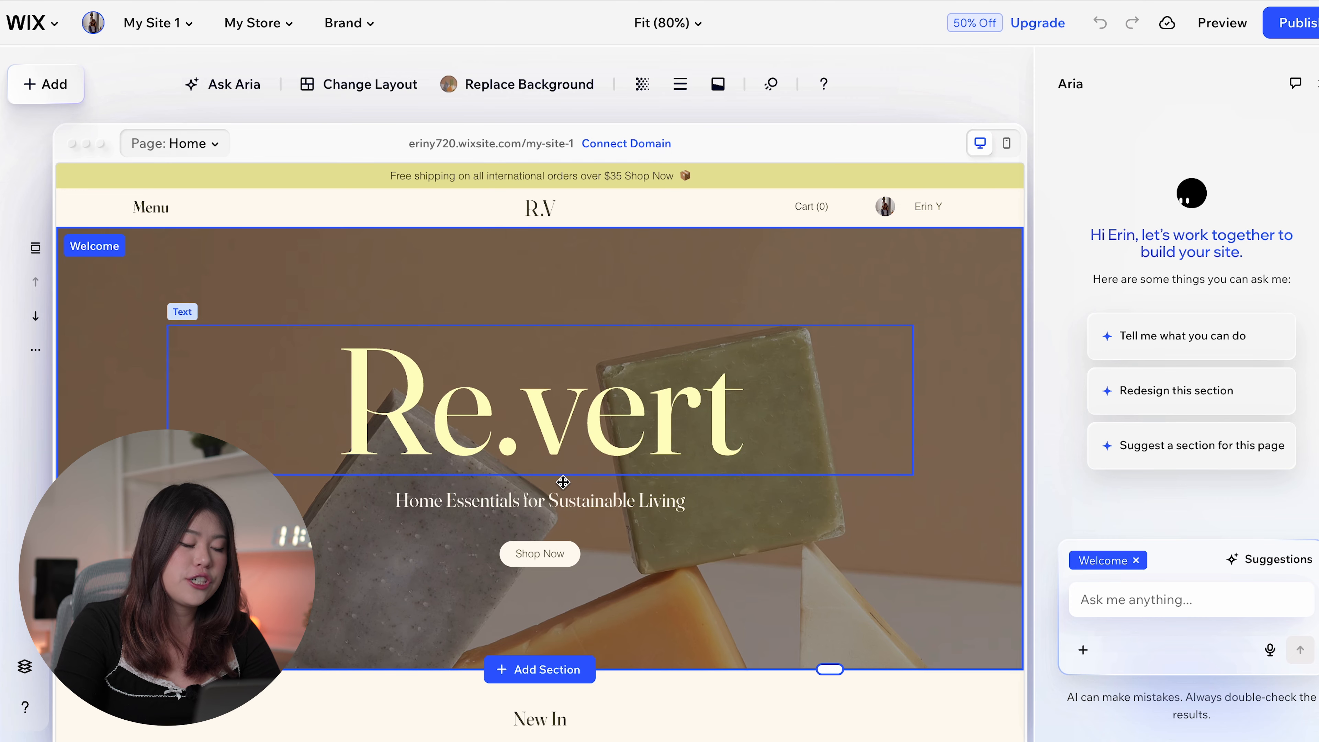
Replace the hero heading's text with "Eco-Friendly Home Essentials" and set its font size to 104.
{"action": "left_click", "coordinate": [498, 333]}
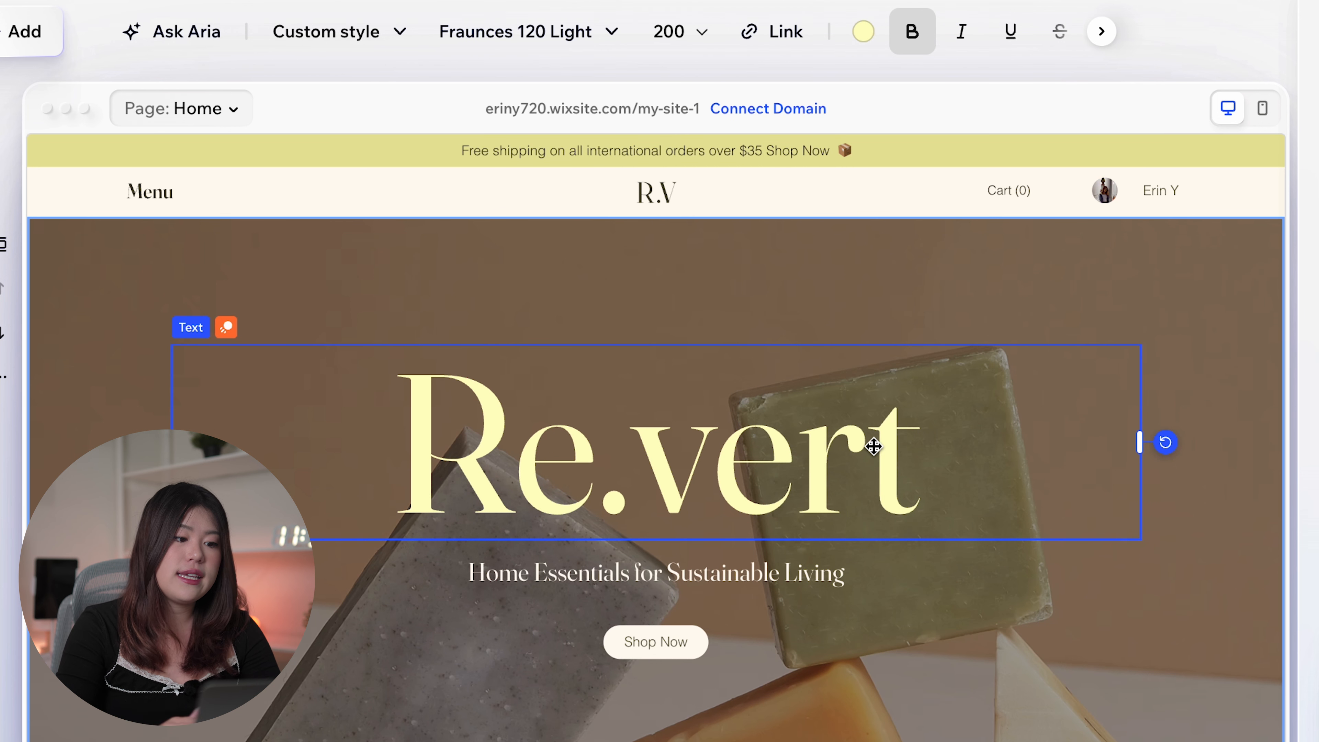
{"action": "left_click_drag", "start_coordinate": [939, 491], "coordinate": [325, 371]}
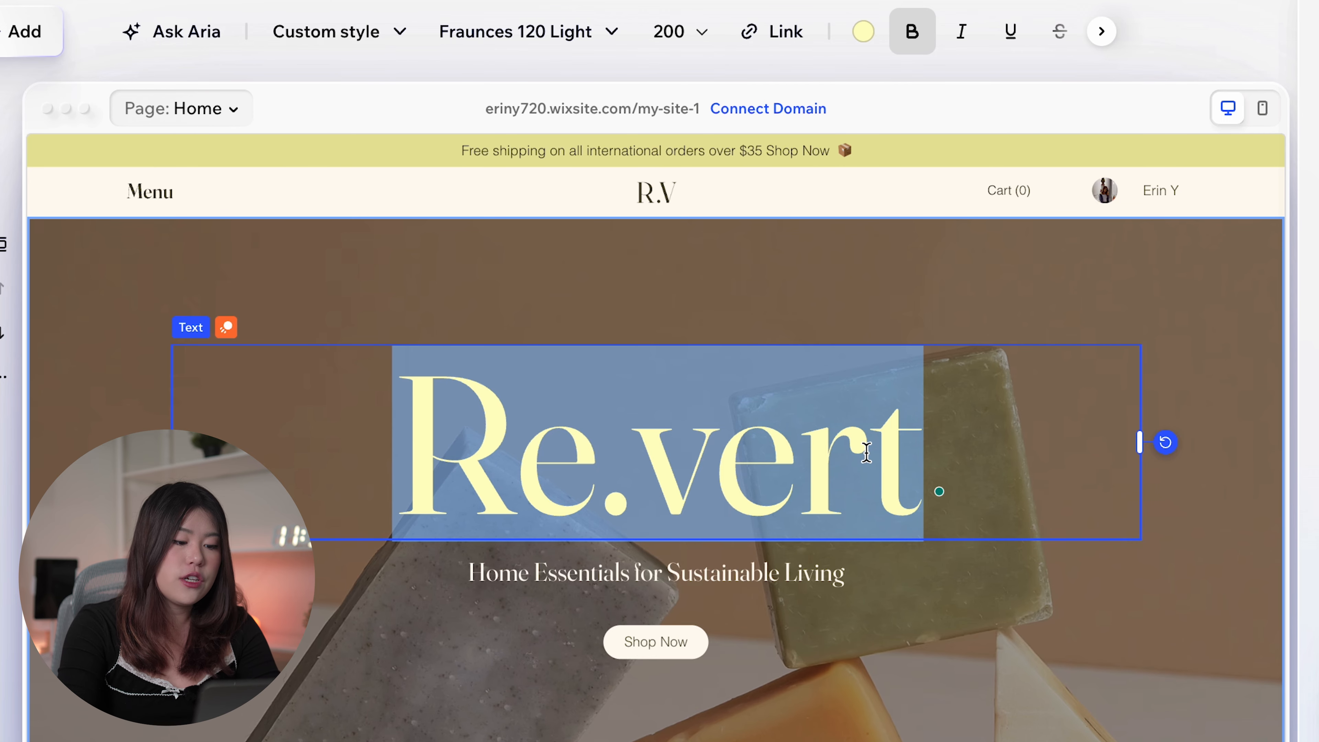
{"action": "type", "text": "Eco-Friendly Home Essentials"}
{"action": "left_click", "coordinate": [670, 31]}
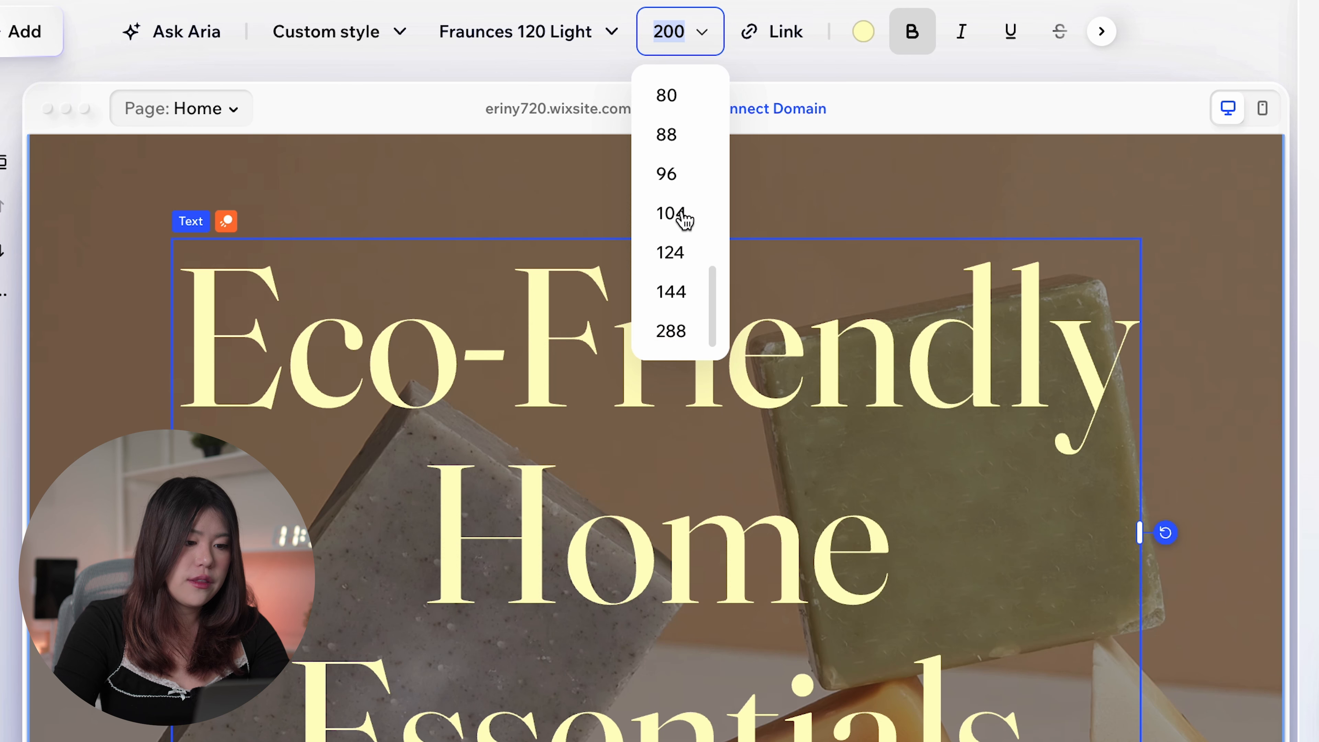
{"action": "left_click", "coordinate": [682, 214]}
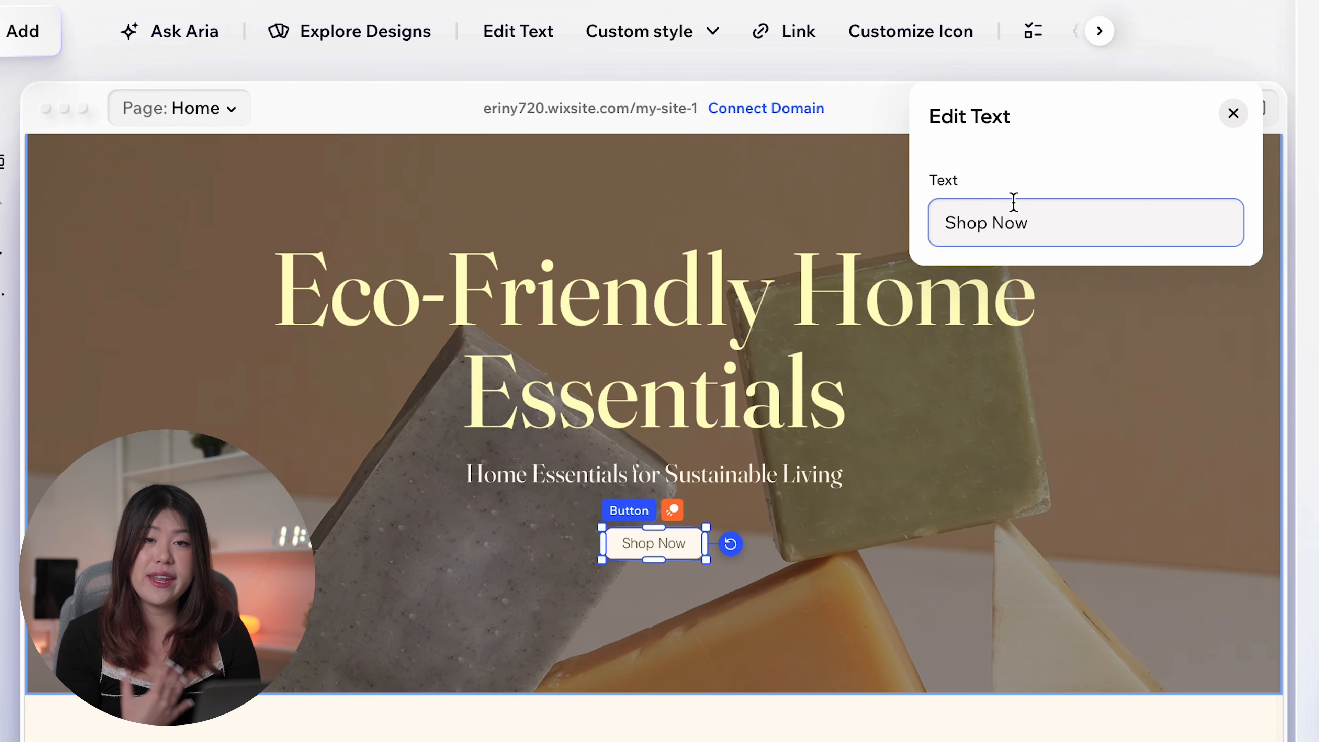
Change the hero button's label to "Shop Eco Products" and widen the button to fit it on one line.
{"action": "left_click_drag", "start_coordinate": [1029, 223], "coordinate": [953, 223]}
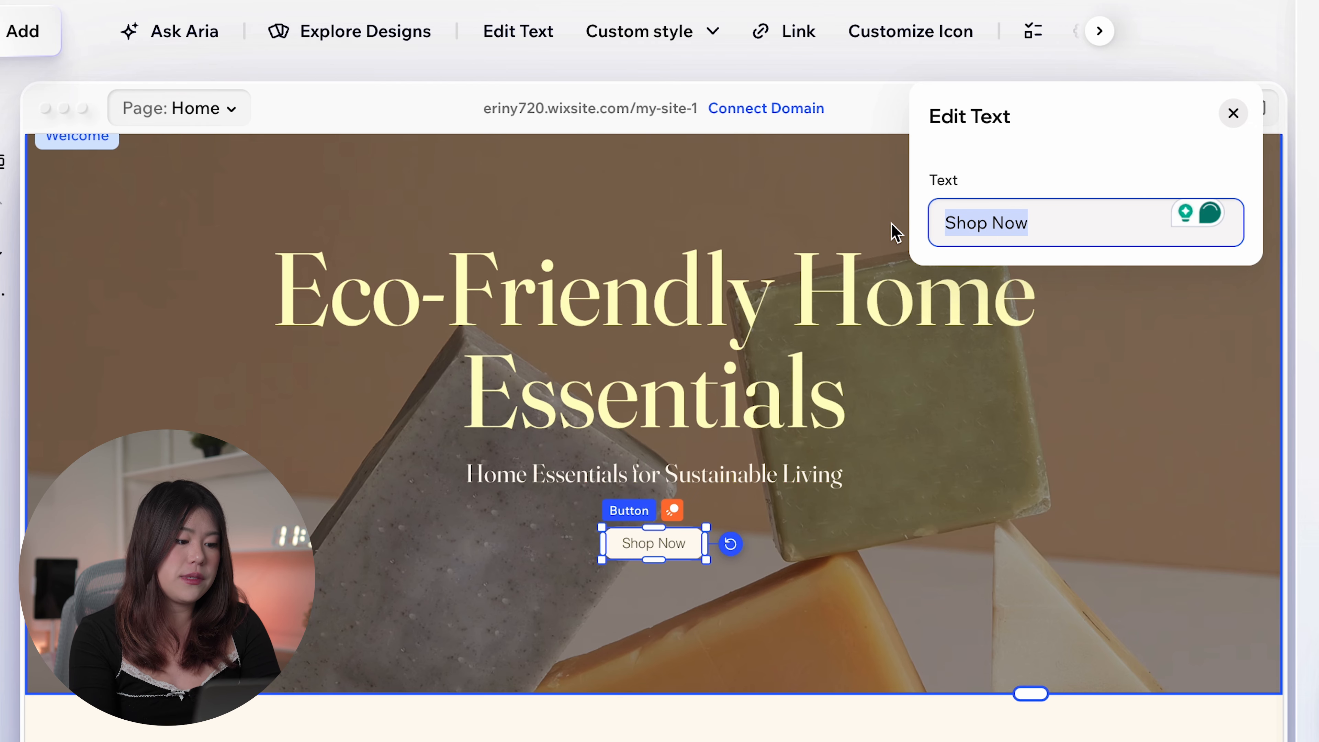
{"action": "type", "text": "Shop Eco Products"}
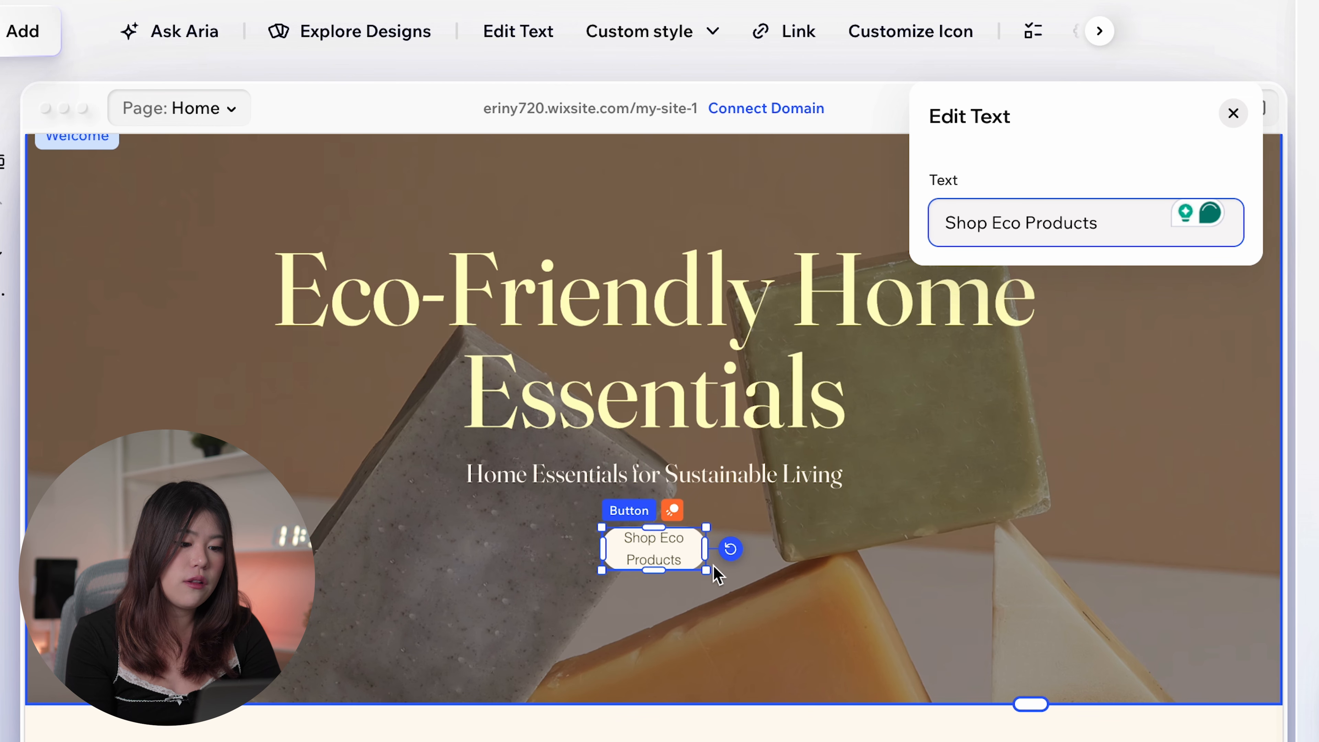
{"action": "left_click_drag", "start_coordinate": [708, 548], "coordinate": [666, 548]}
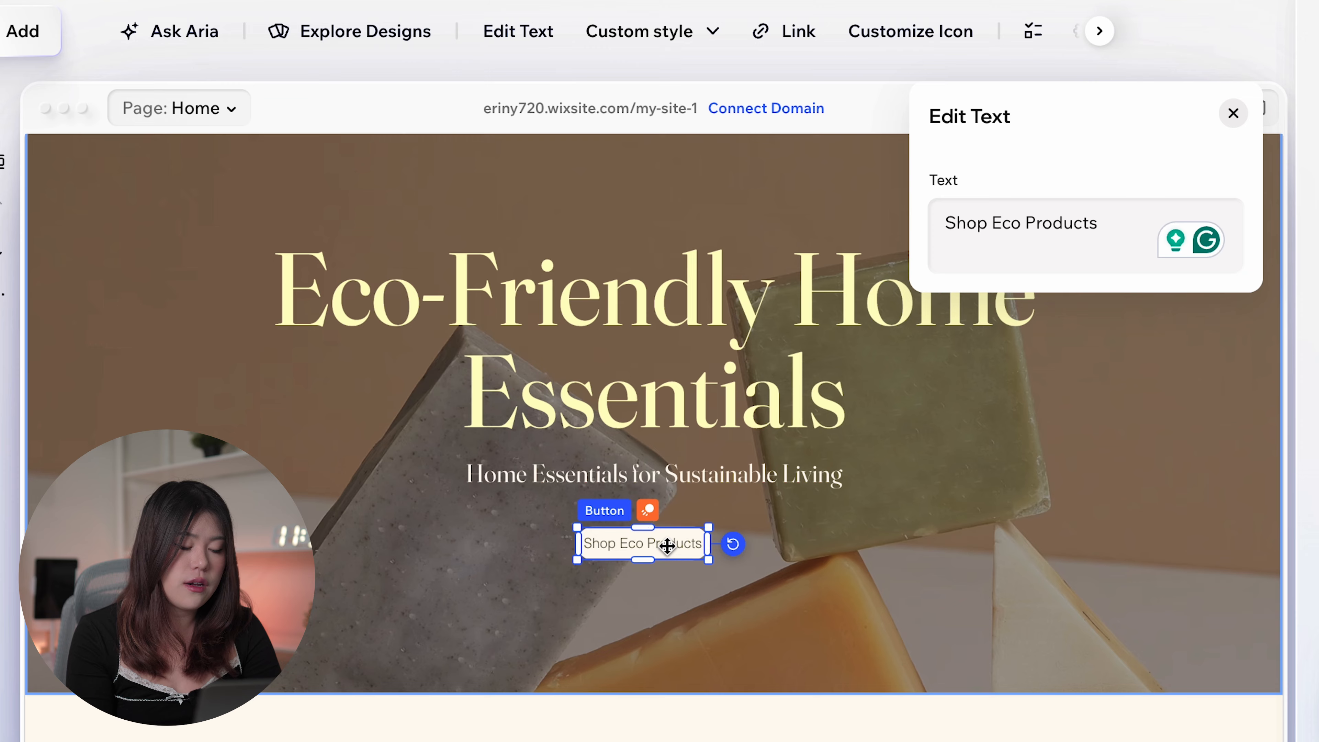
{"action": "left_click", "coordinate": [720, 618]}
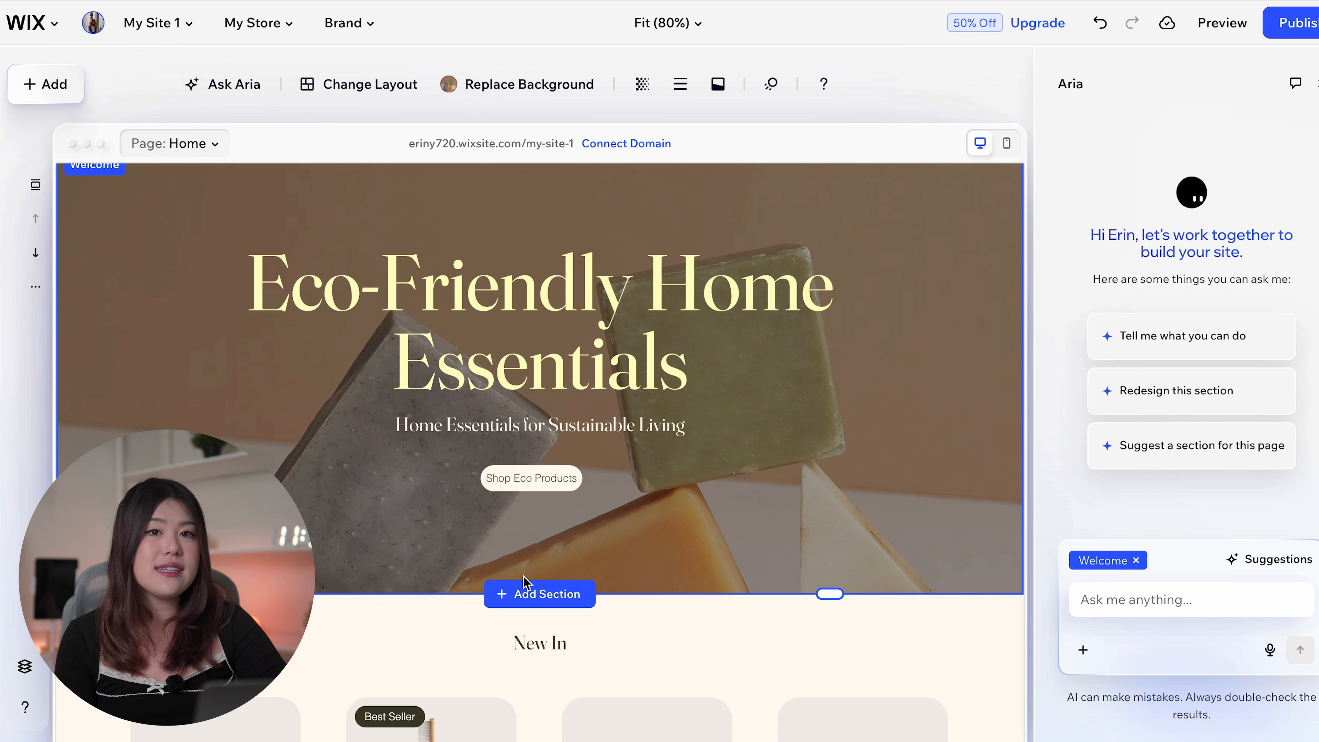
Set the font size of the "Shop Eco Products" button's label to 21.
{"action": "left_click", "coordinate": [540, 478]}
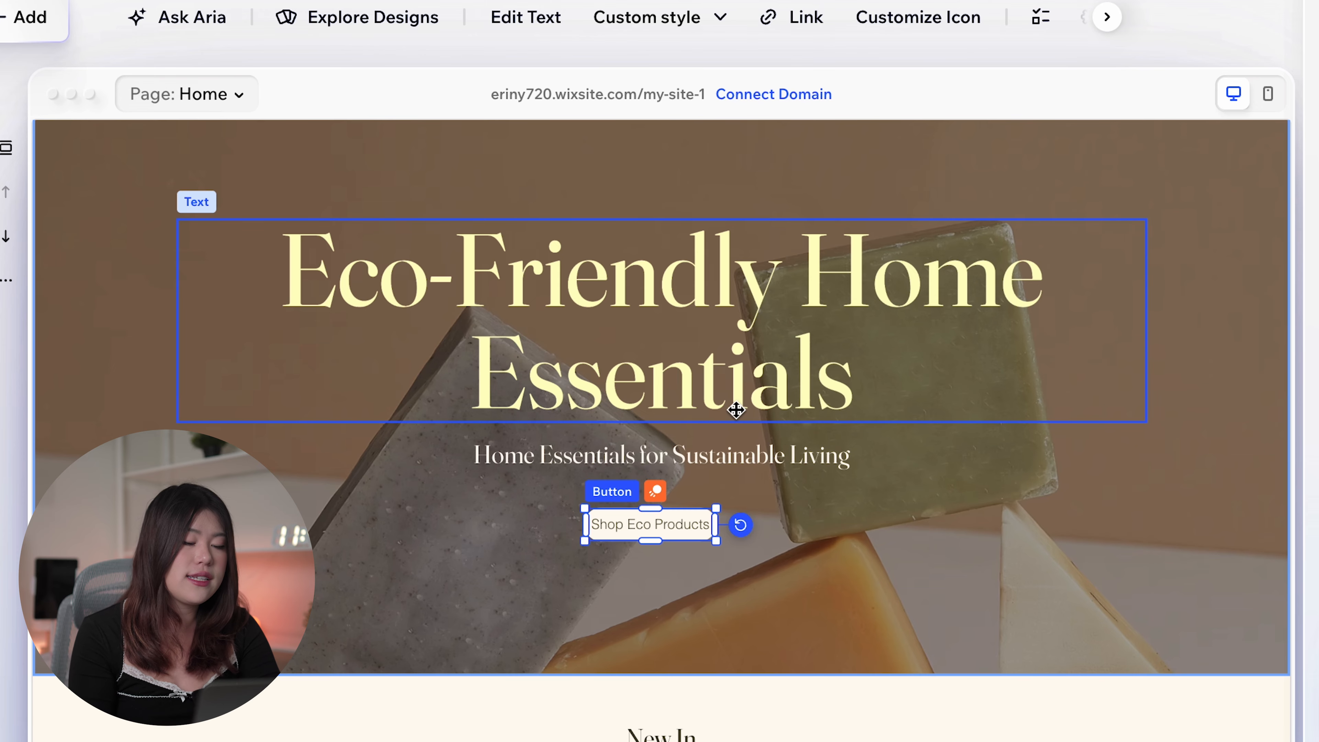
{"action": "left_click", "coordinate": [1020, 268]}
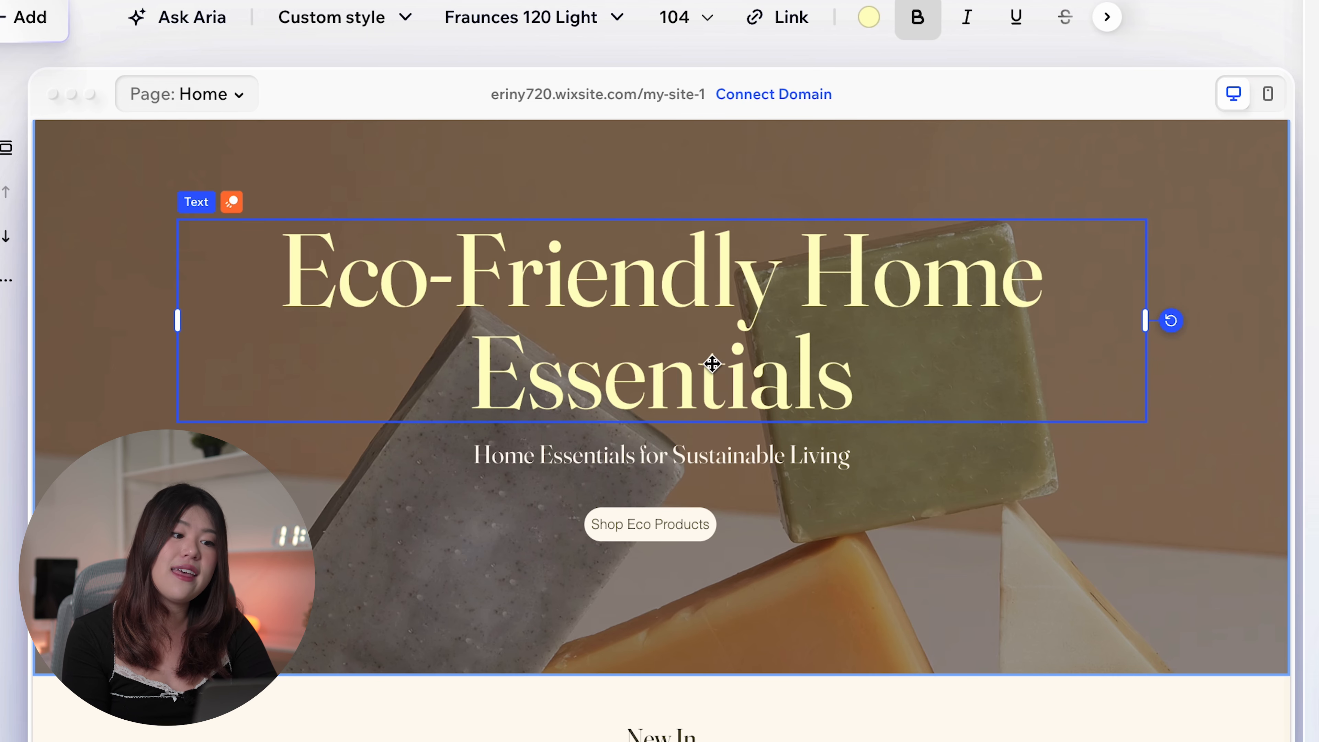
{"action": "left_click", "coordinate": [705, 529]}
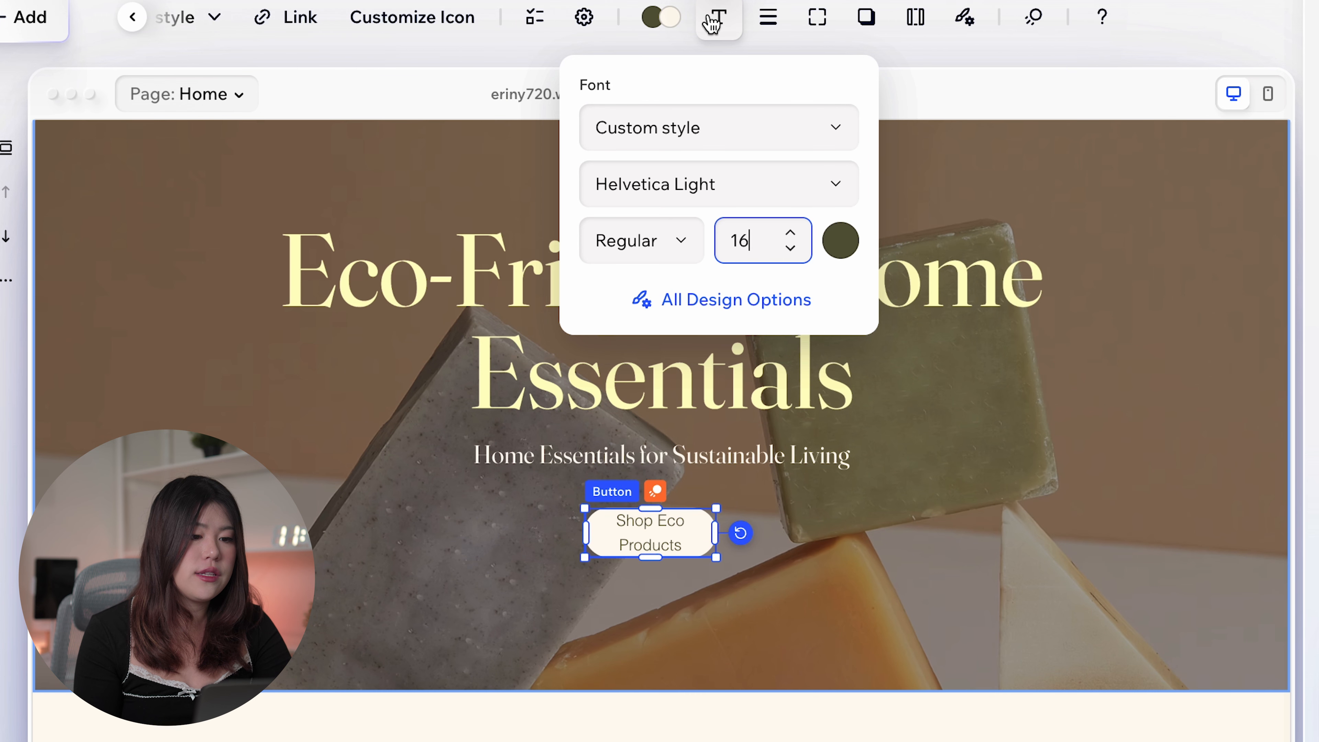
{"action": "left_click", "coordinate": [788, 234]}
{"action": "left_click", "coordinate": [789, 234]}
{"action": "left_click", "coordinate": [789, 234]}
{"action": "left_click", "coordinate": [789, 233]}
{"action": "left_click", "coordinate": [789, 234]}
{"action": "left_click", "coordinate": [789, 234]}
{"action": "left_click", "coordinate": [788, 234]}
{"action": "left_click", "coordinate": [790, 249]}
{"action": "left_click", "coordinate": [790, 249]}
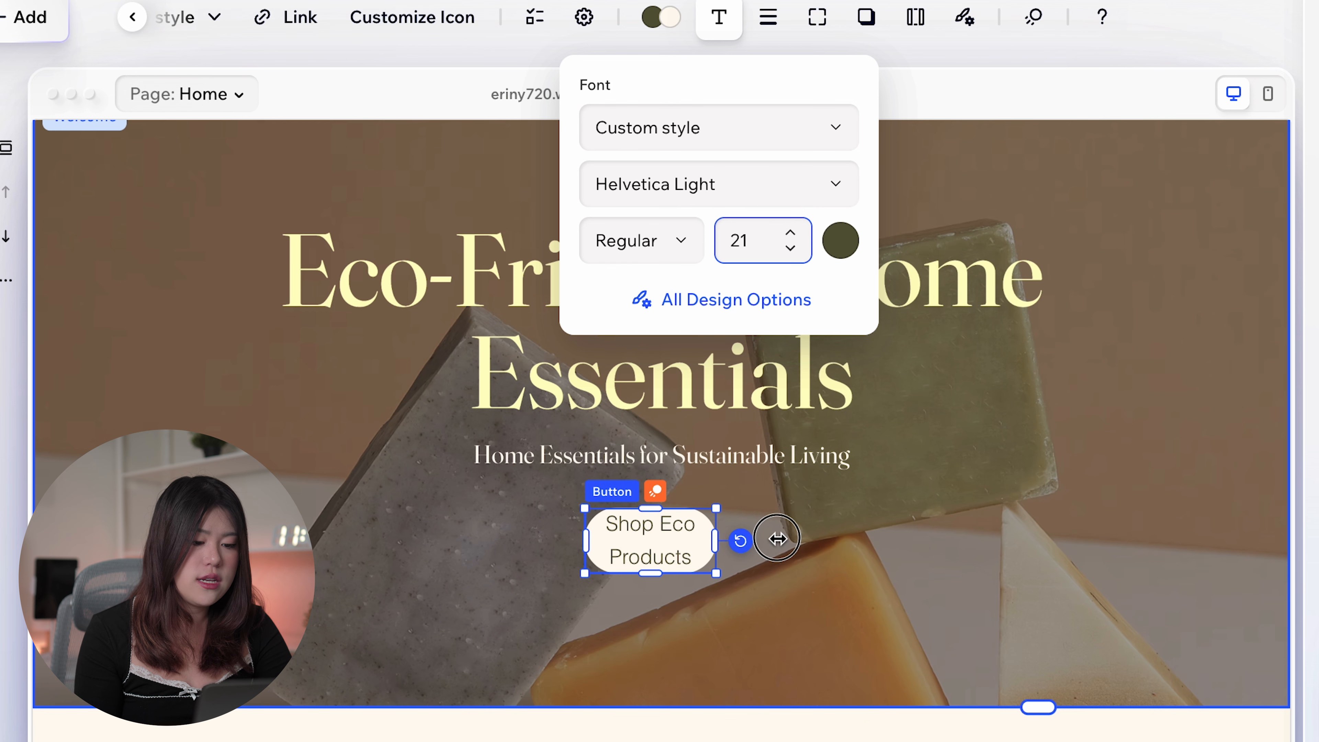
Widen the "Shop Eco Products" button until its enlarged label fits on a single line.
{"action": "left_click_drag", "start_coordinate": [739, 539], "coordinate": [848, 539]}
{"action": "left_click_drag", "start_coordinate": [738, 535], "coordinate": [731, 536]}
{"action": "left_click", "coordinate": [707, 603]}
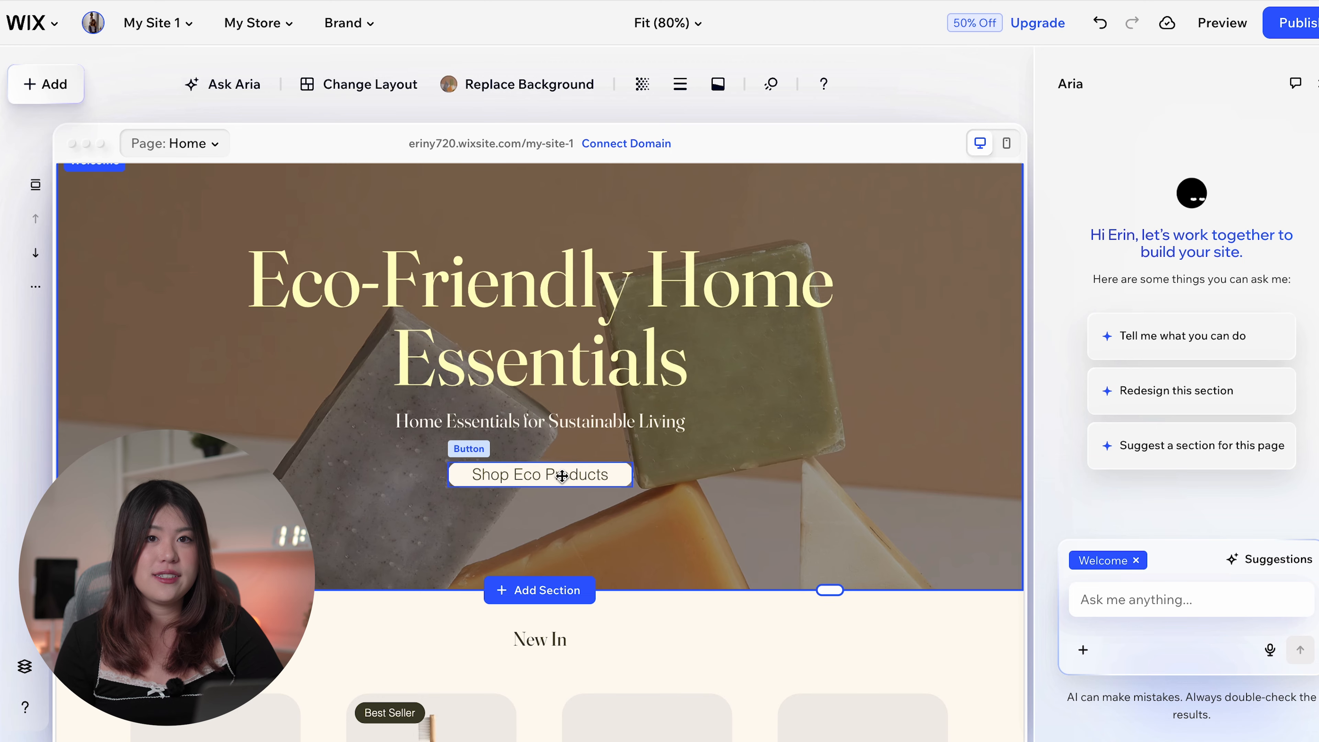
Select the hero heading and write the prompt "Change background" for the Aria assistant without sending it.
{"action": "left_click", "coordinate": [637, 317]}
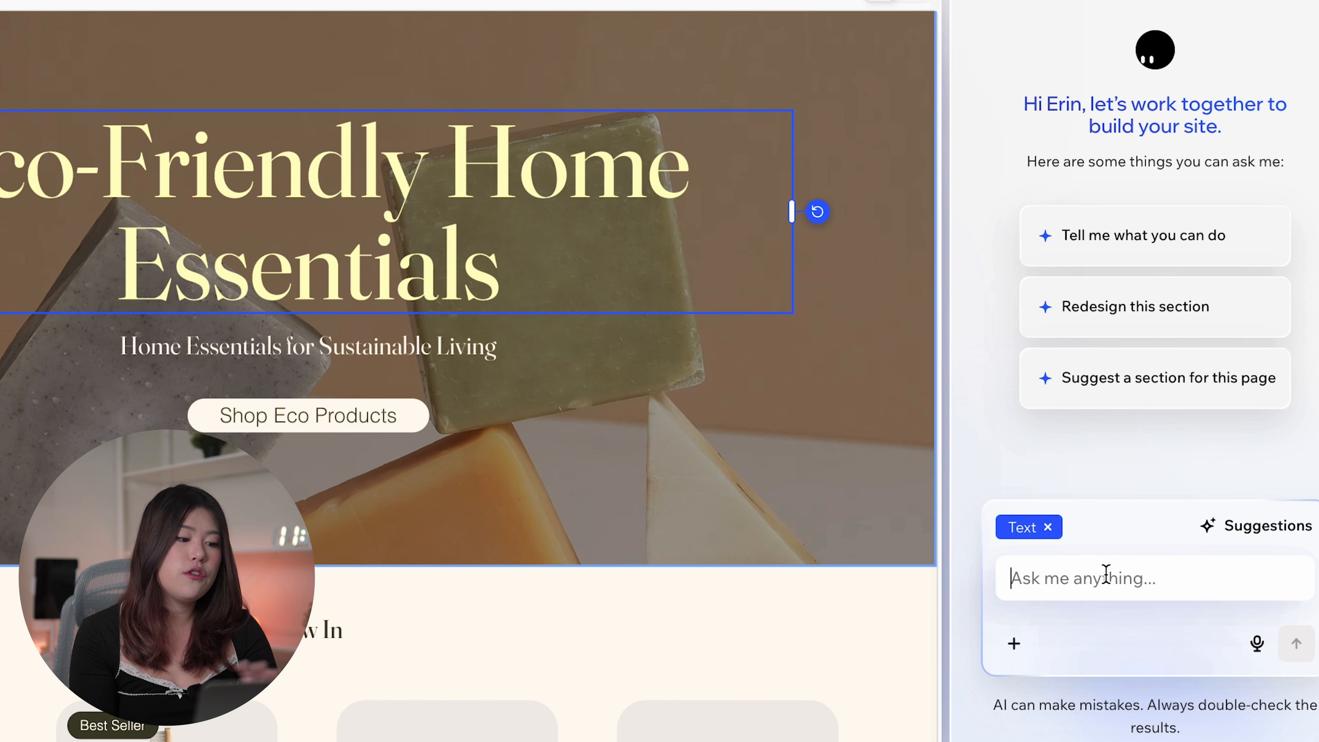
{"action": "left_click", "coordinate": [1158, 597]}
{"action": "type", "text": "Change backgr"}
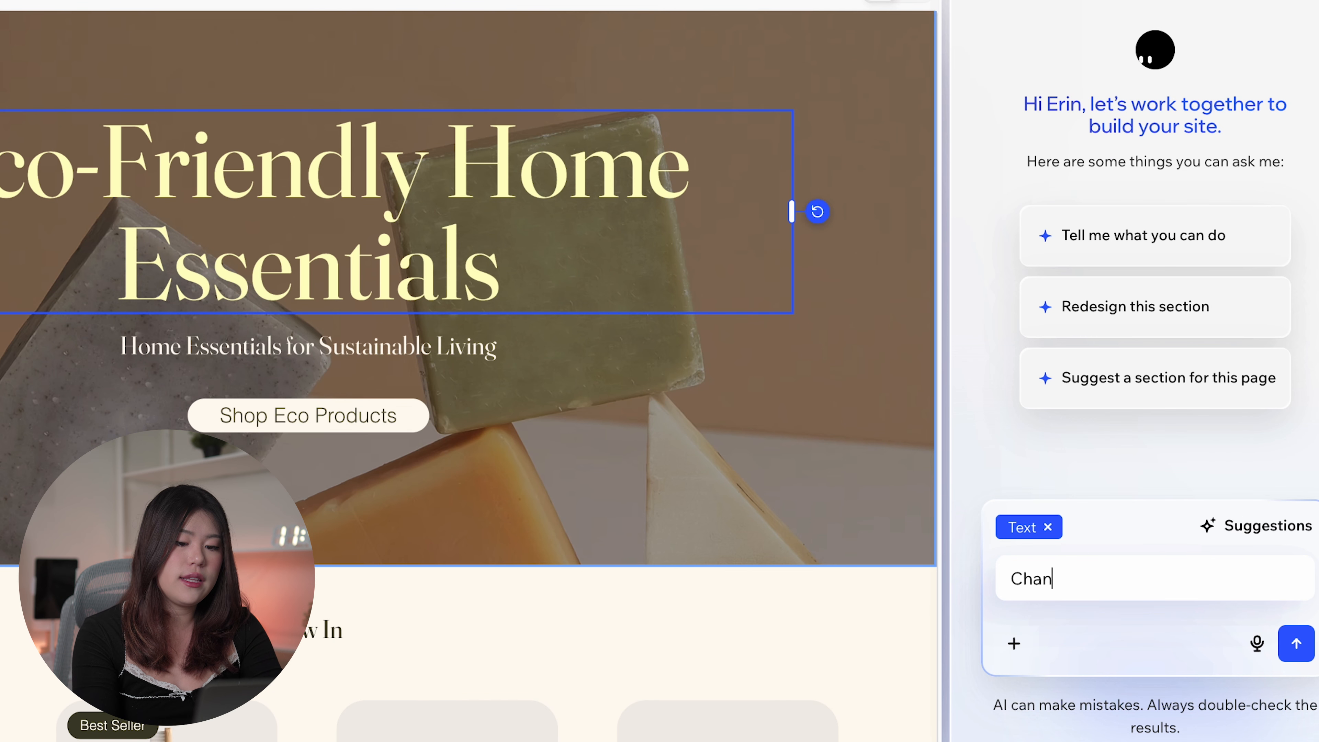
{"action": "type", "text": "ound"}
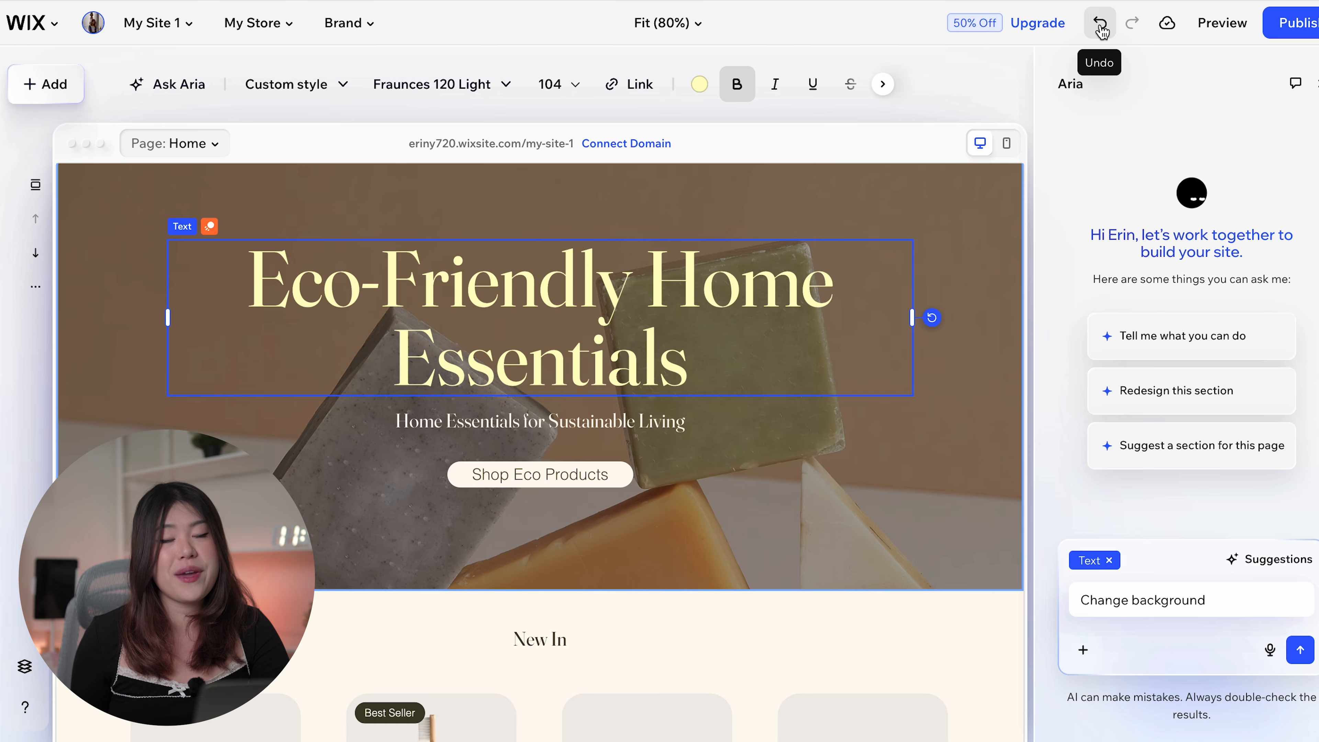
{"action": "left_click", "coordinate": [874, 465]}
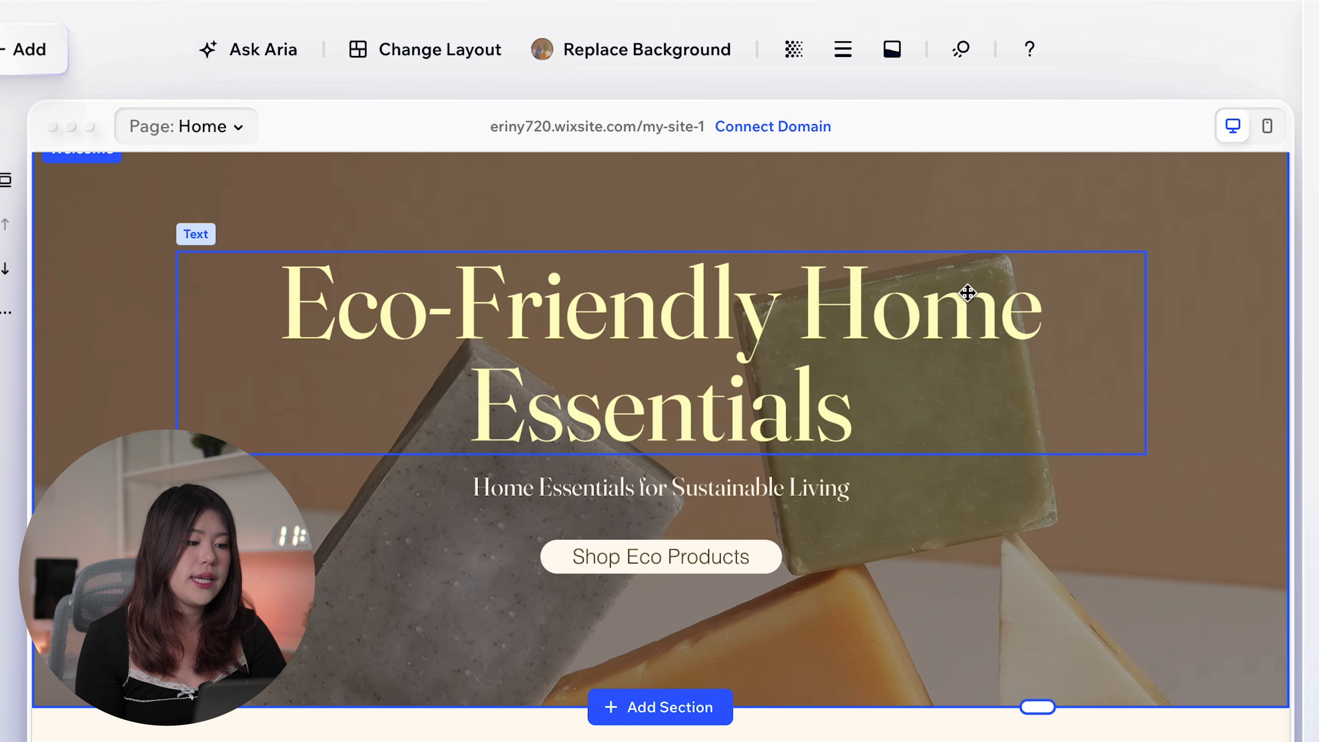
{"action": "left_click", "coordinate": [1080, 269]}
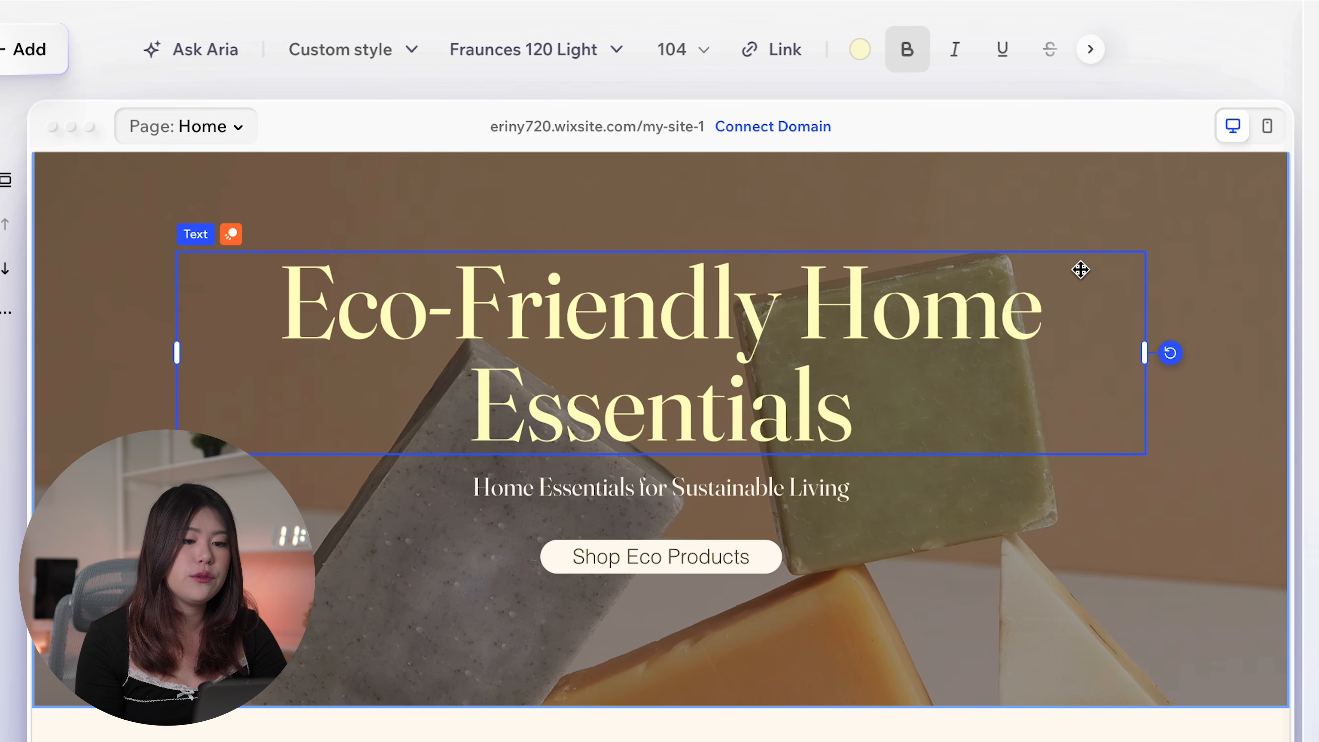
{"action": "left_click", "coordinate": [1190, 292]}
{"action": "left_click", "coordinate": [949, 365]}
{"action": "left_click", "coordinate": [1109, 549]}
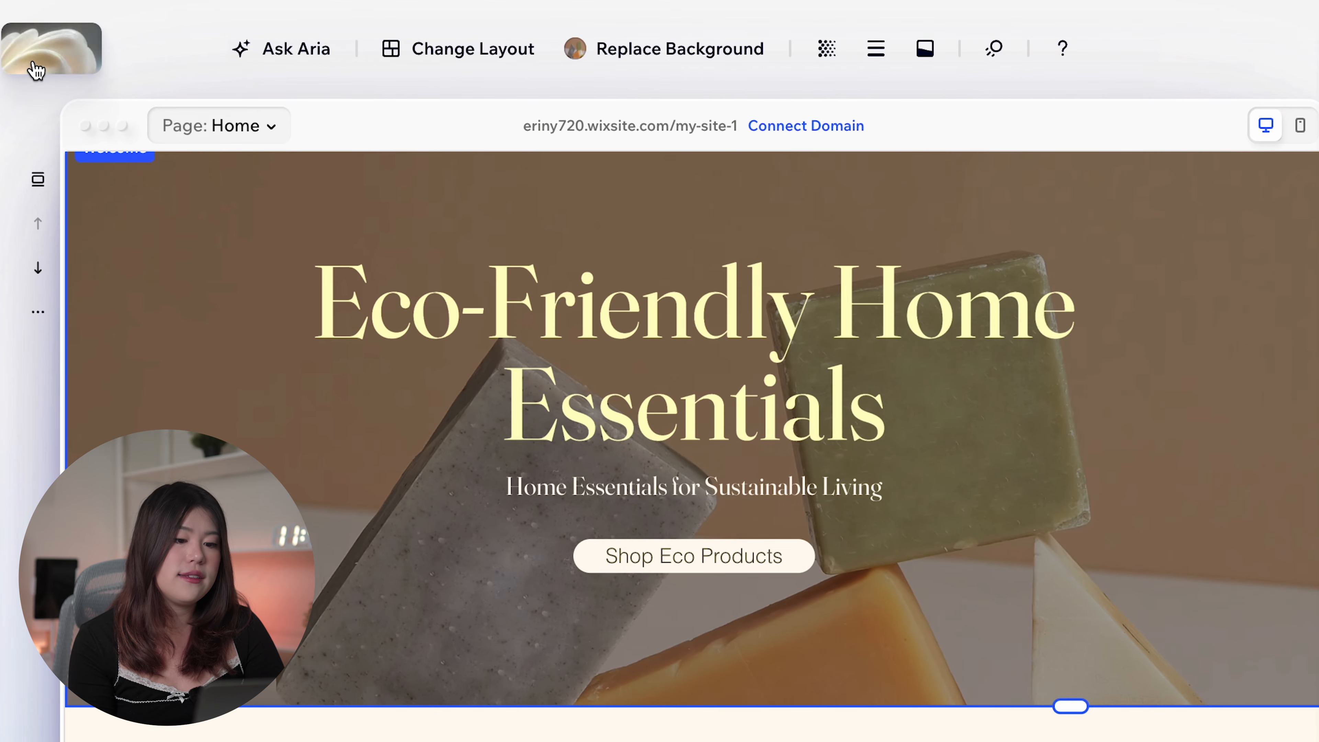
Open the library of addable elements and look through its branded elements and element categories.
{"action": "left_click", "coordinate": [35, 69]}
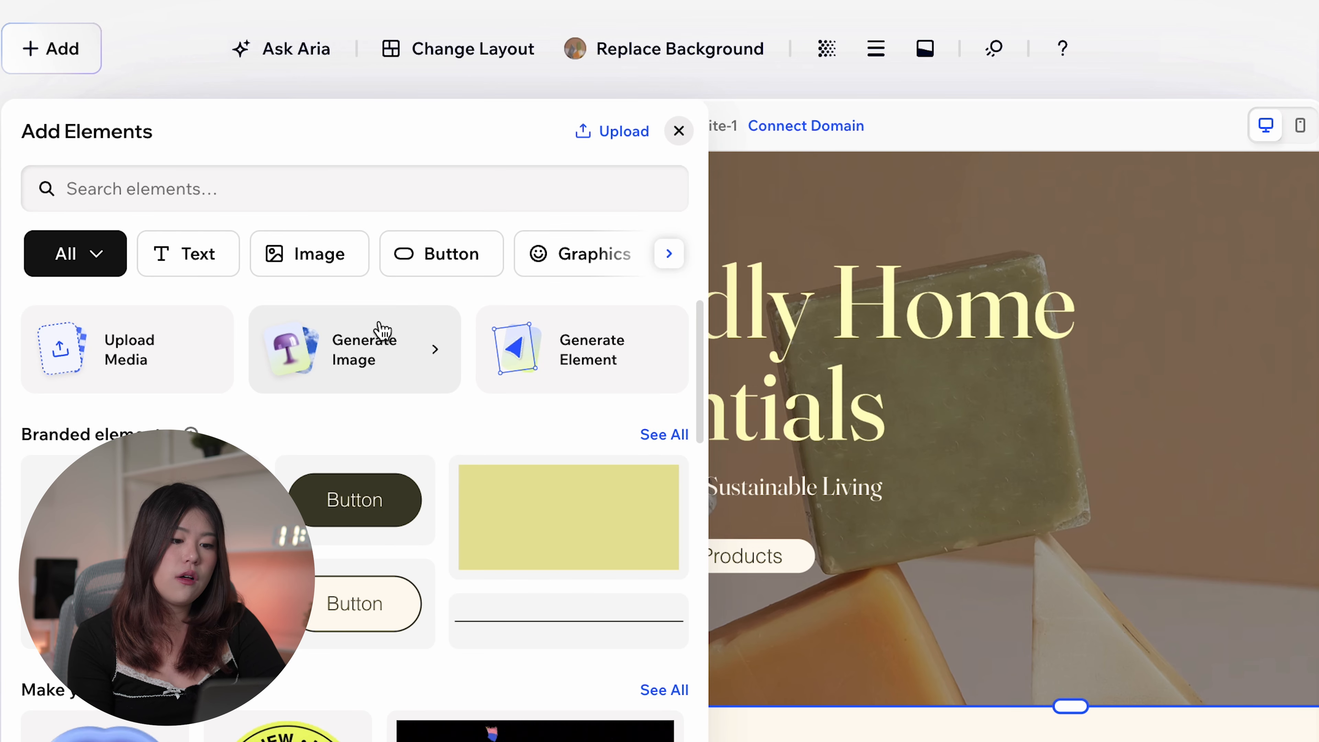
{"action": "scroll", "coordinate": [380, 337], "scroll_direction": "down", "scroll_amount": 3}
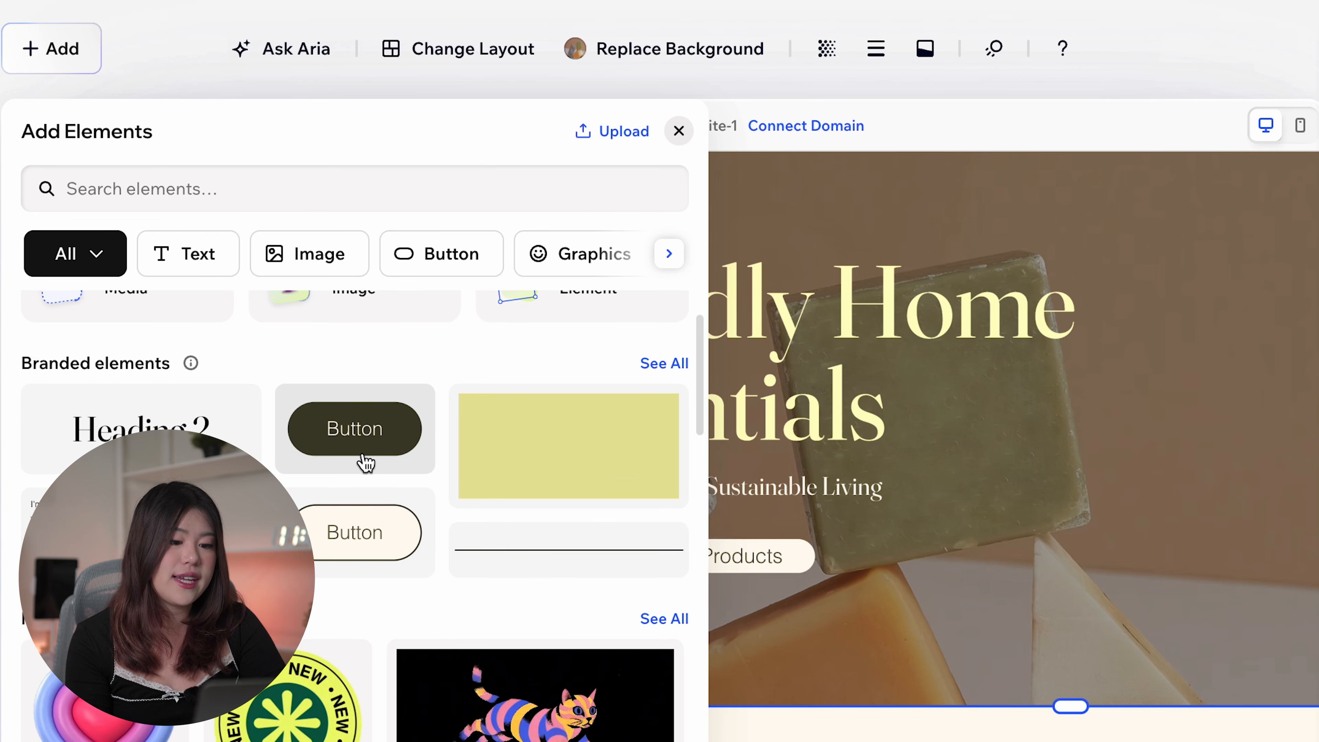
{"action": "scroll", "coordinate": [366, 462], "scroll_direction": "down", "scroll_amount": 5}
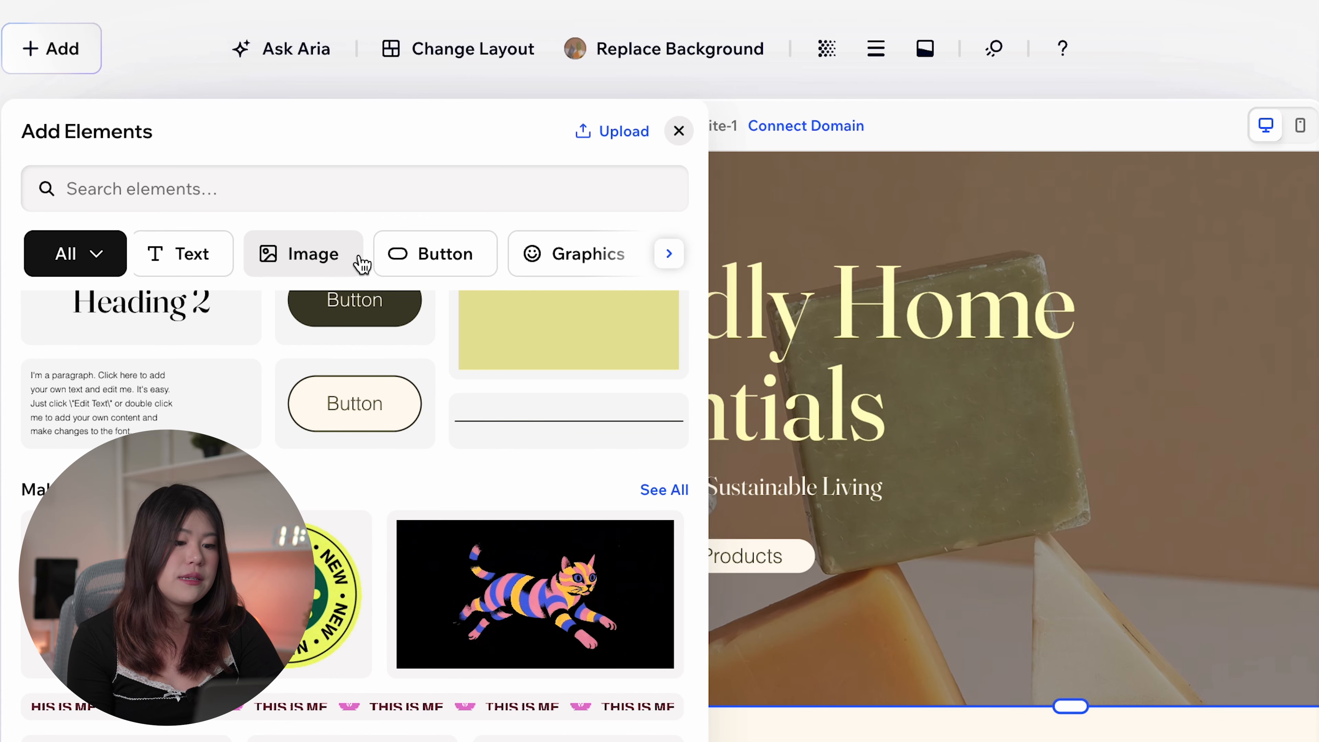
{"action": "scroll", "coordinate": [362, 259], "scroll_direction": "right", "scroll_amount": 10}
{"action": "scroll", "coordinate": [373, 260], "scroll_direction": "left", "scroll_amount": 2}
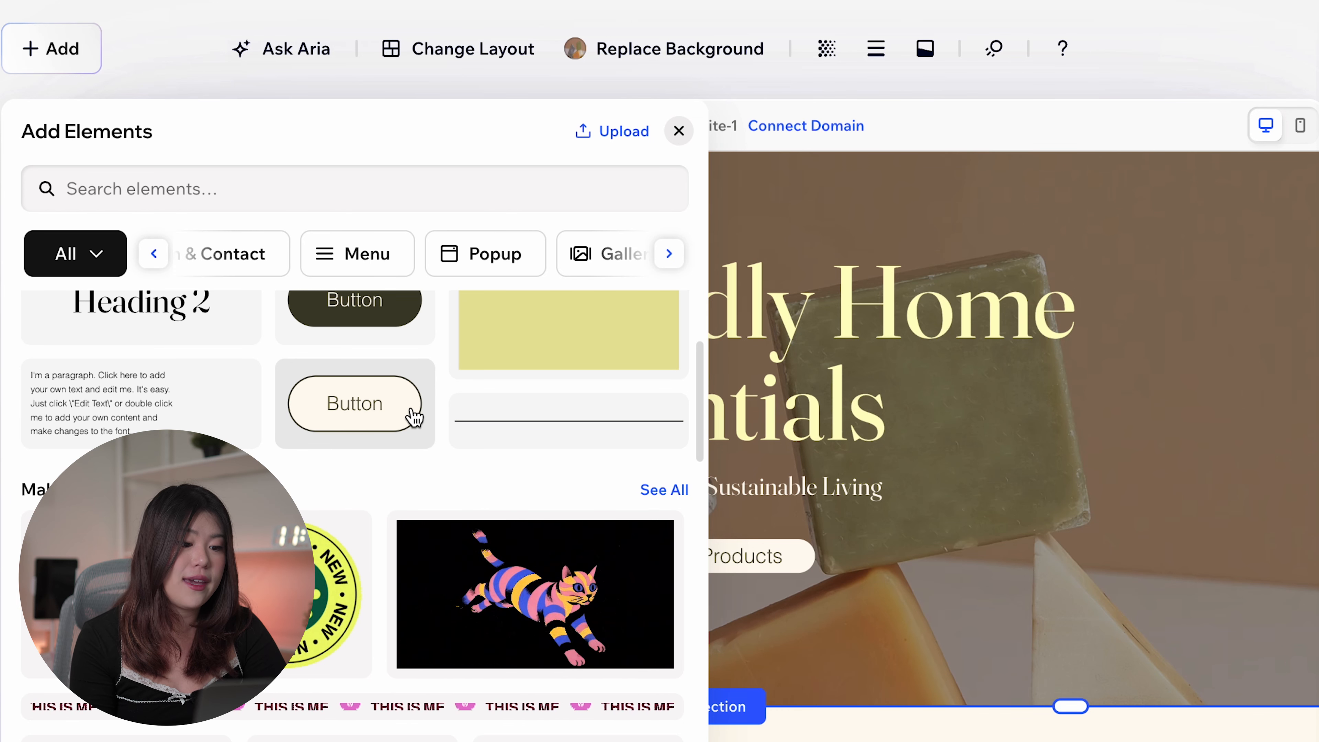
Place the outlined branded button under the hero's "Shop Eco Products" button, and delete it again.
{"action": "left_click_drag", "start_coordinate": [414, 416], "coordinate": [705, 599]}
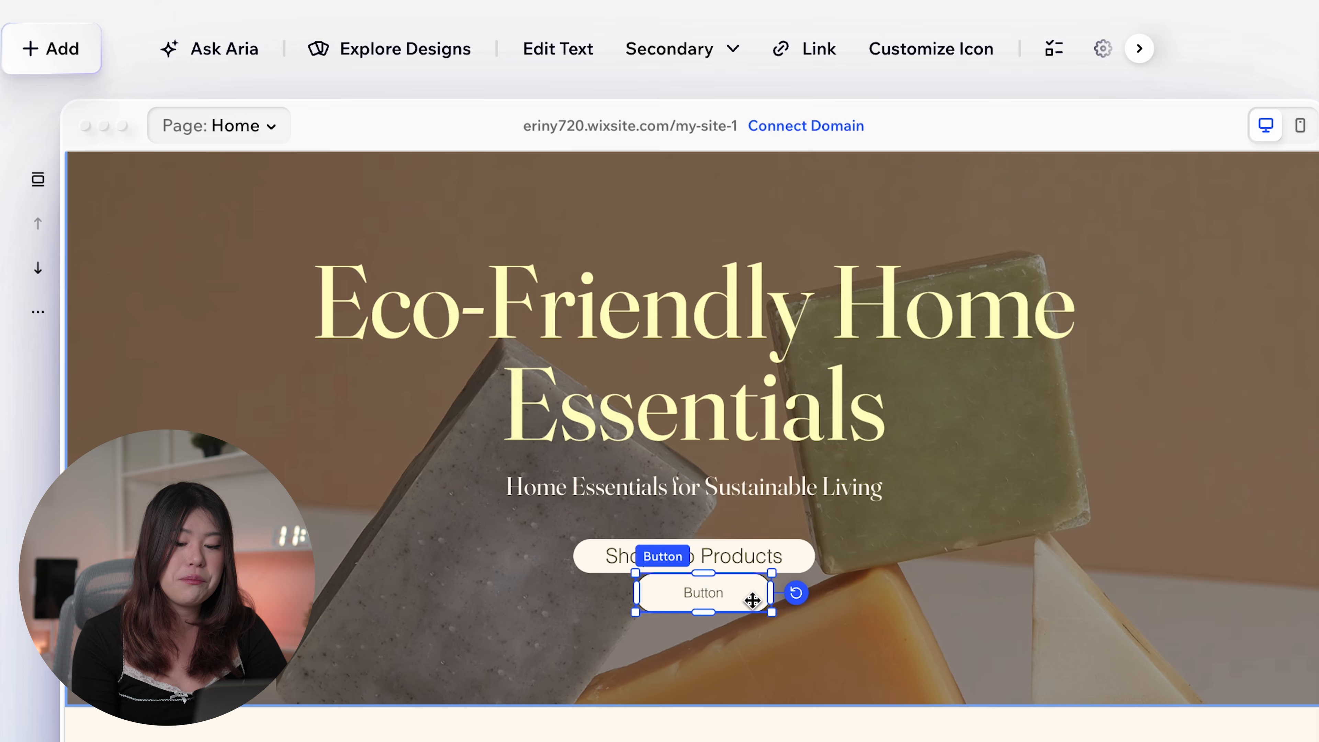
{"action": "key", "text": "Delete"}
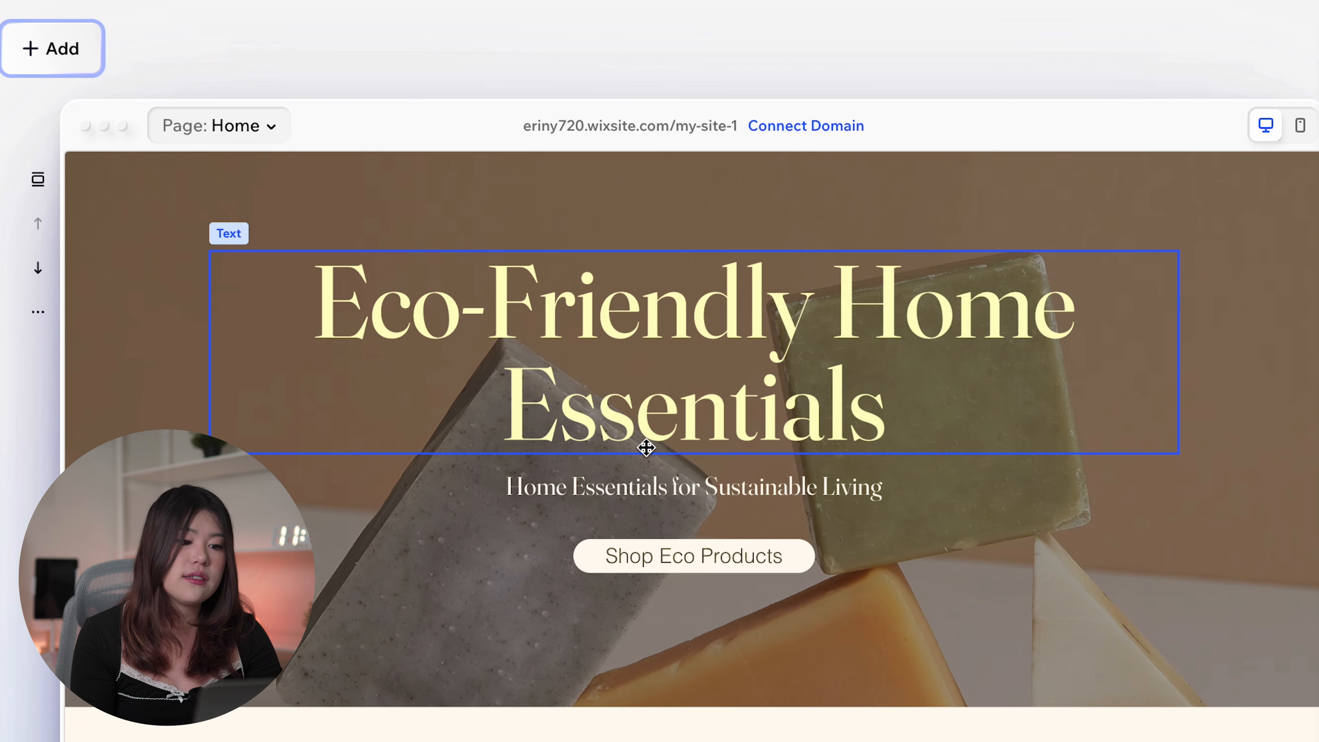
{"action": "left_click", "coordinate": [649, 489]}
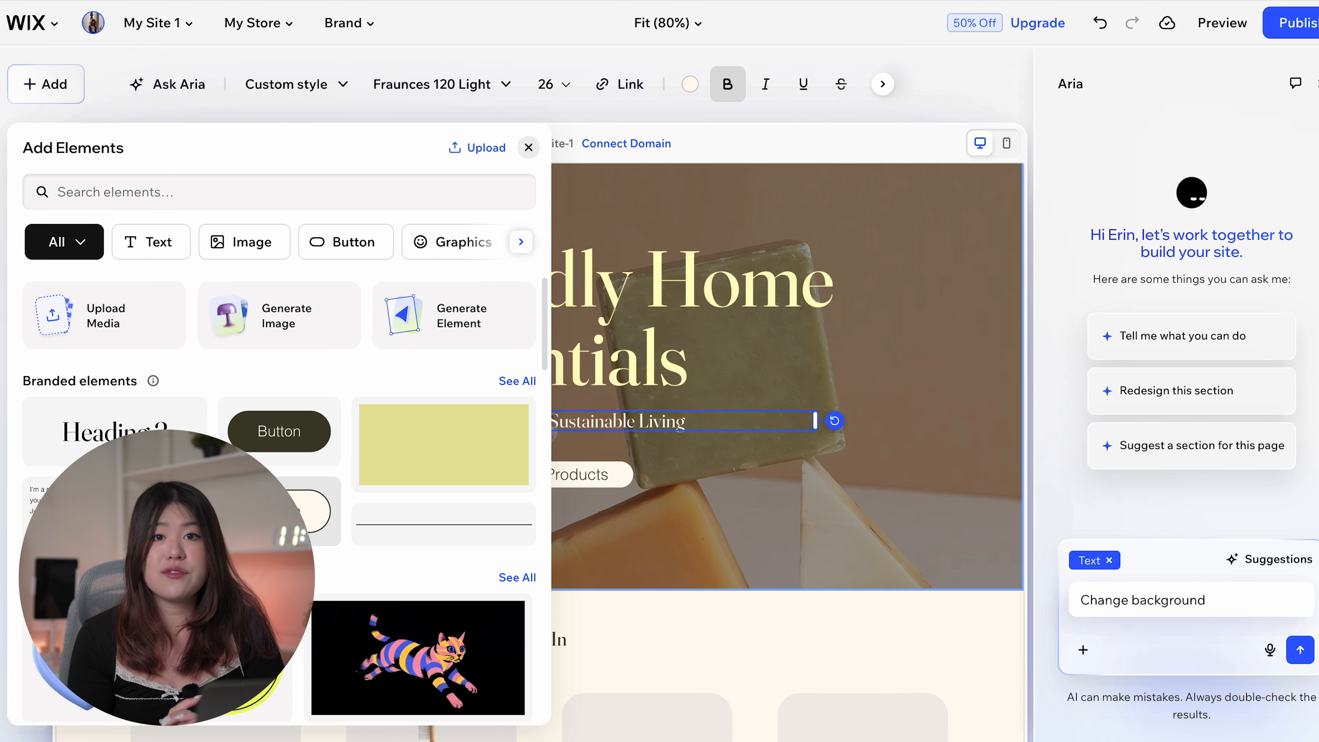
{"action": "left_click", "coordinate": [638, 255]}
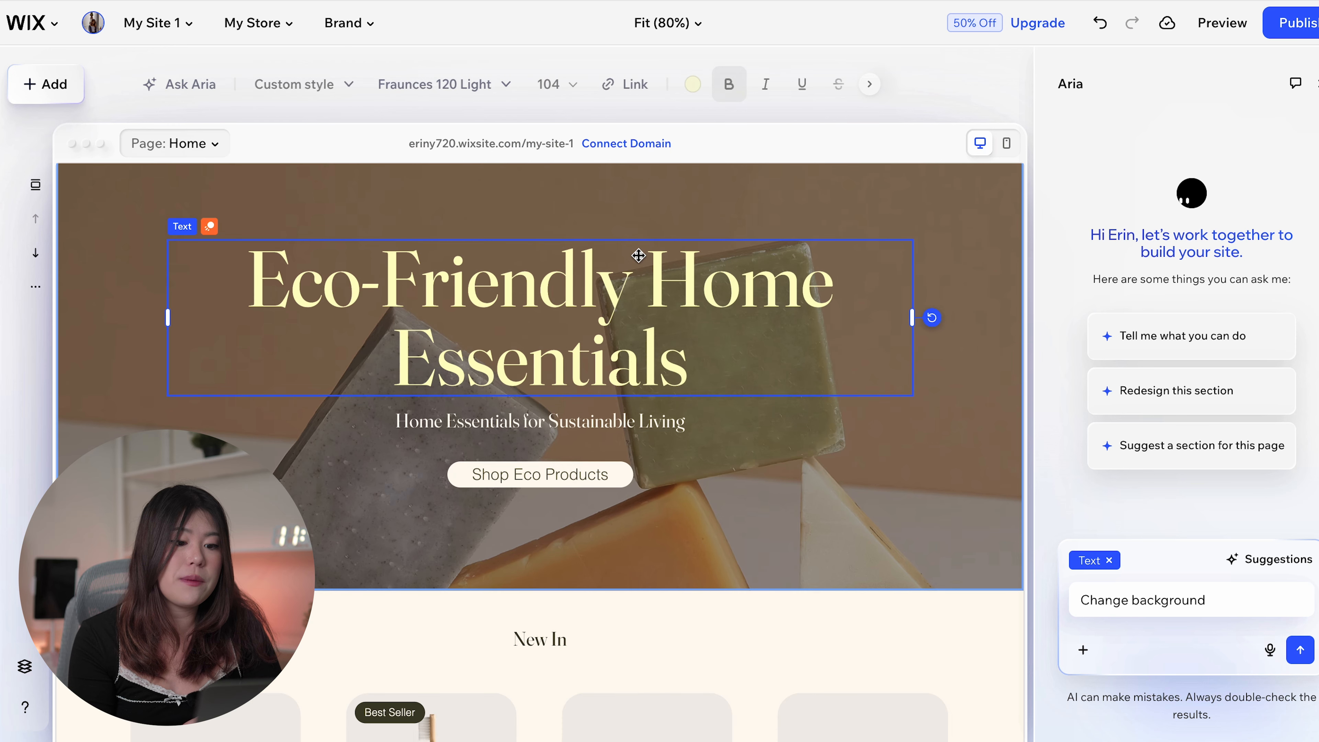
{"action": "scroll", "coordinate": [541, 298], "scroll_direction": "down", "scroll_amount": 2}
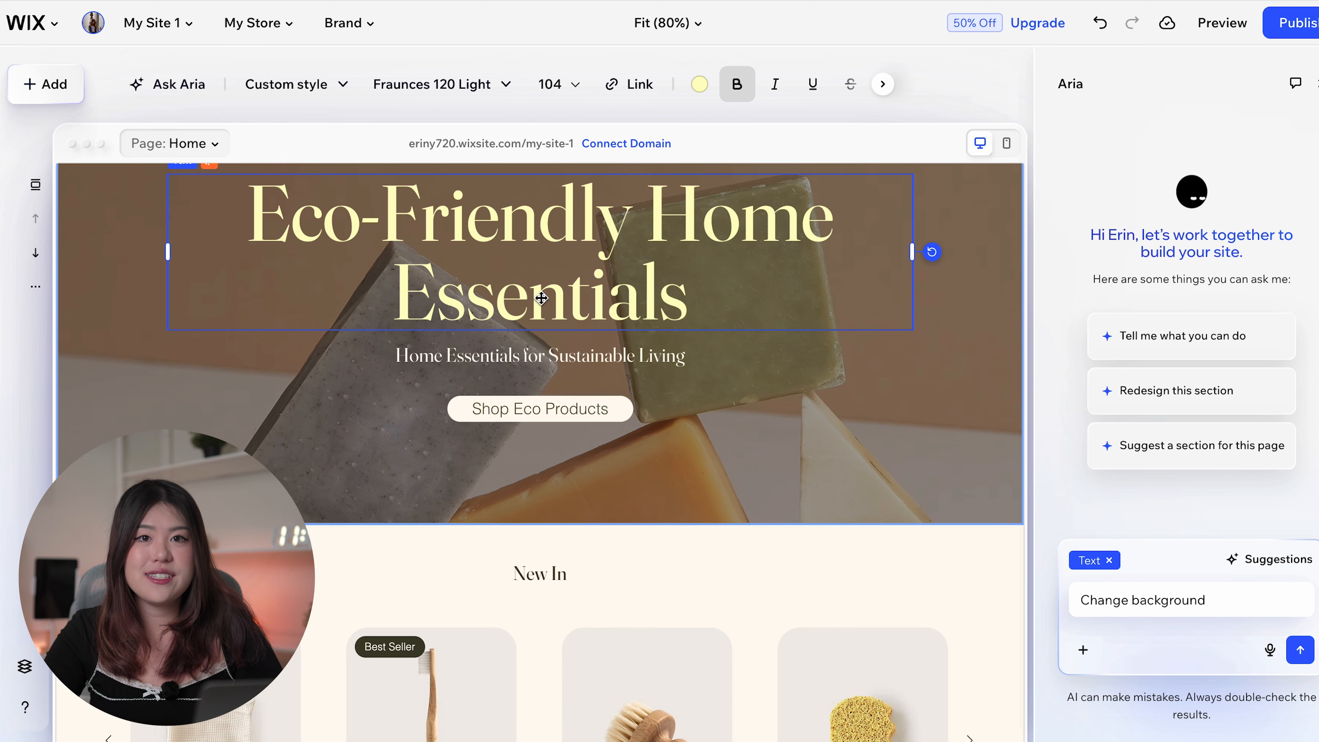
{"action": "scroll", "coordinate": [383, 374], "scroll_direction": "up", "scroll_amount": 1}
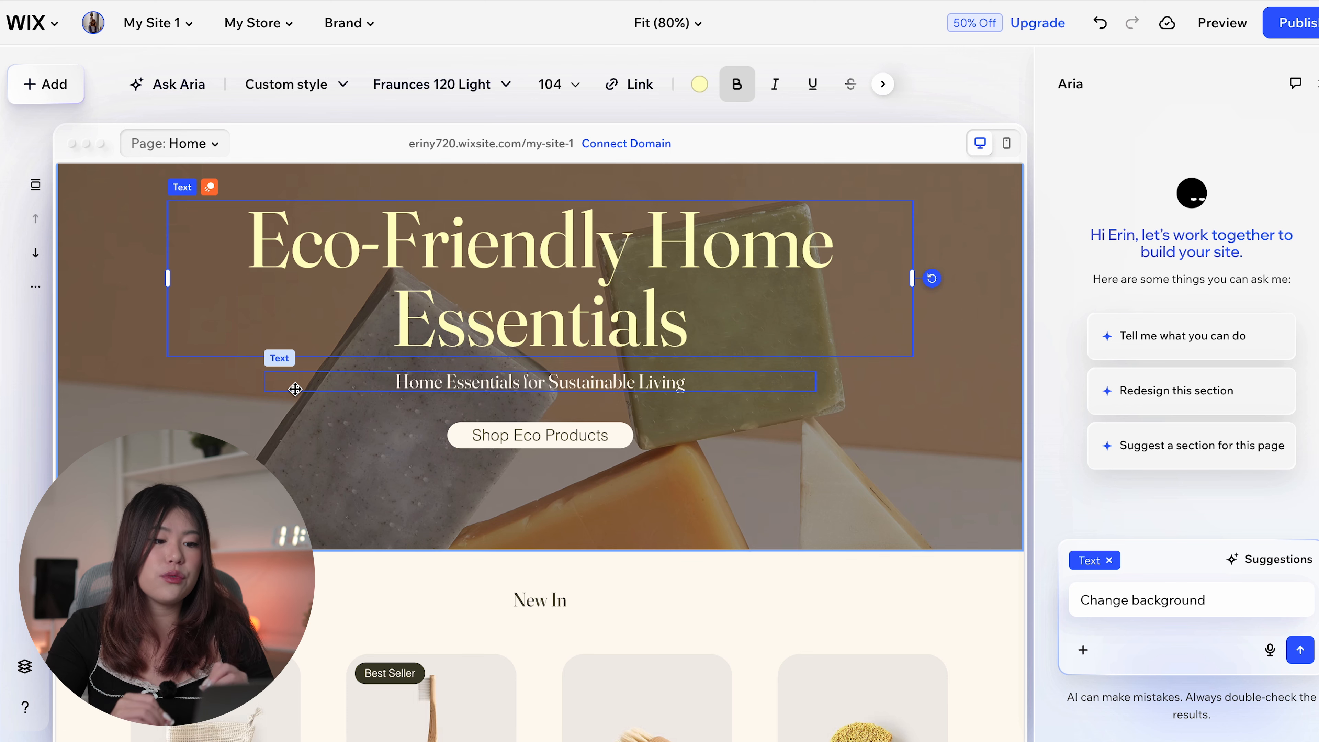
Set the font size of the "New In" heading above the product gallery to 48.
{"action": "scroll", "coordinate": [295, 388], "scroll_direction": "down", "scroll_amount": 5}
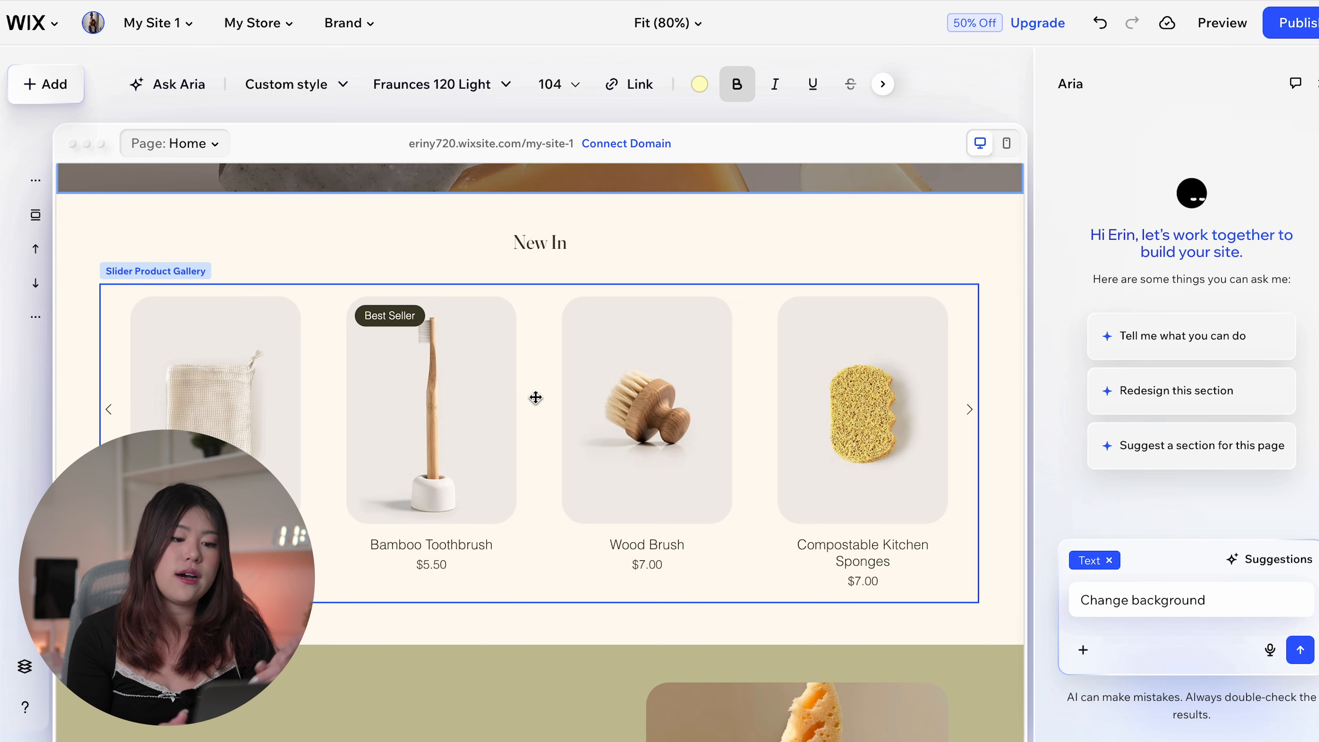
{"action": "scroll", "coordinate": [489, 389], "scroll_direction": "down", "scroll_amount": 1}
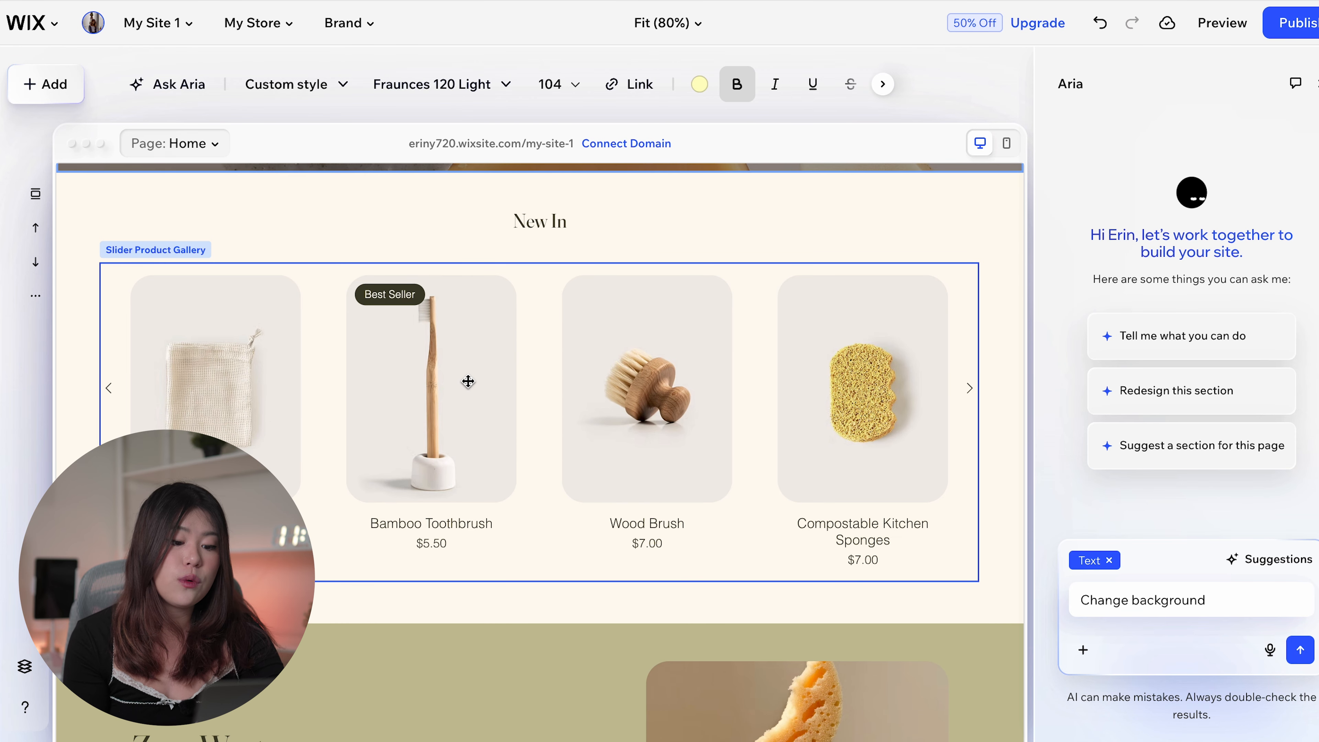
{"action": "left_click", "coordinate": [527, 220]}
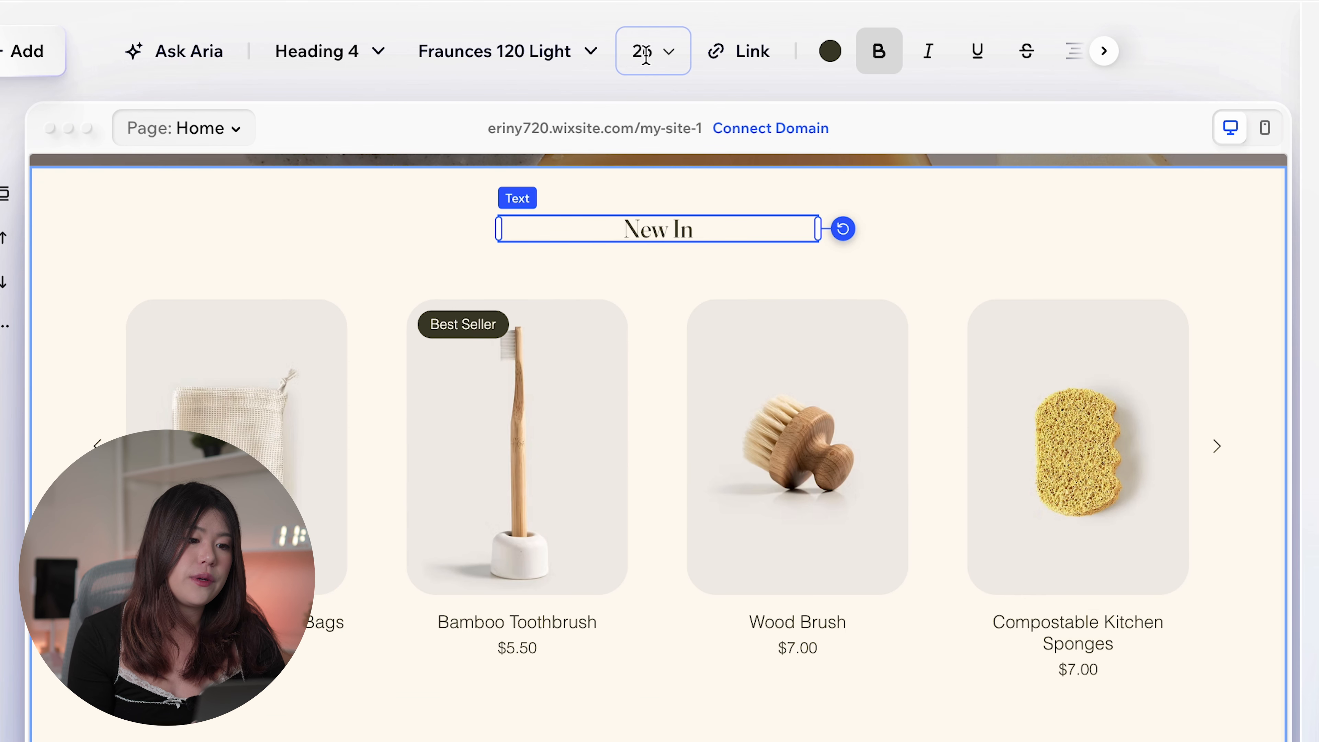
{"action": "left_click", "coordinate": [540, 83]}
{"action": "left_click", "coordinate": [661, 310]}
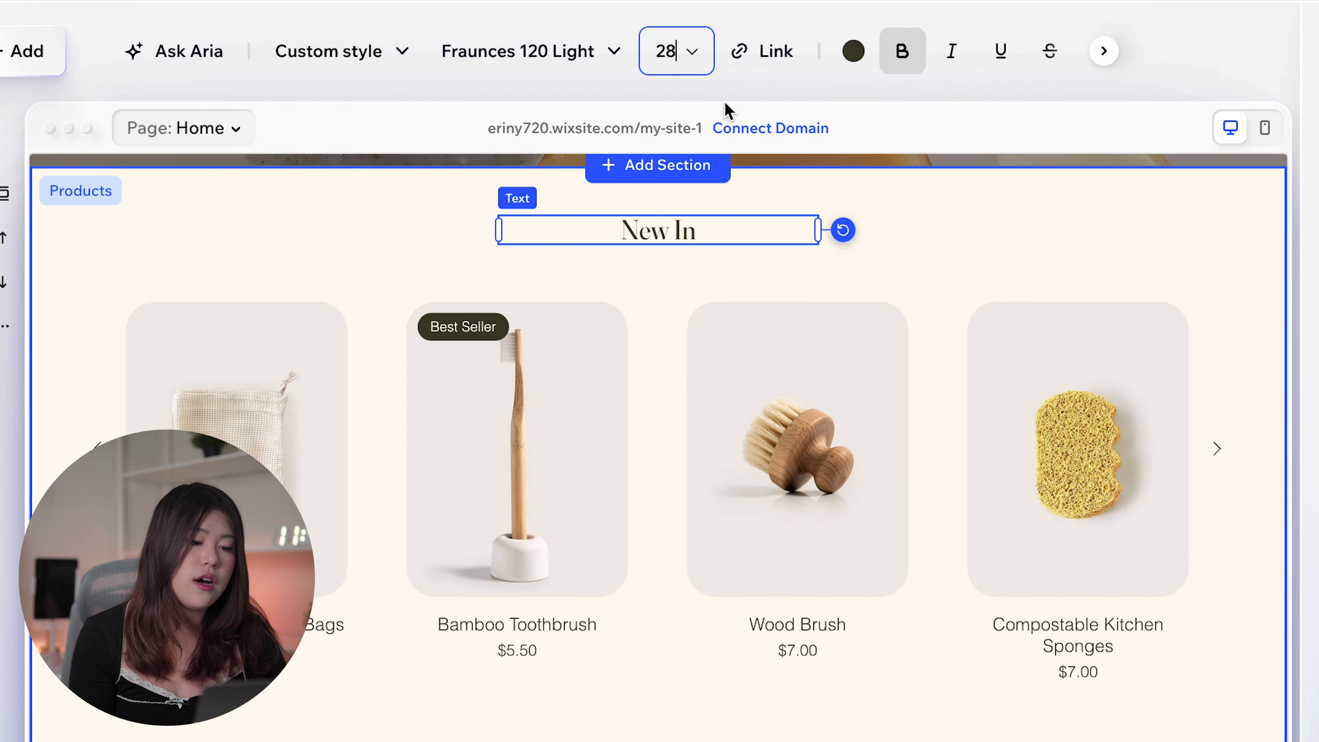
{"action": "left_click", "coordinate": [688, 52]}
{"action": "left_click", "coordinate": [692, 312]}
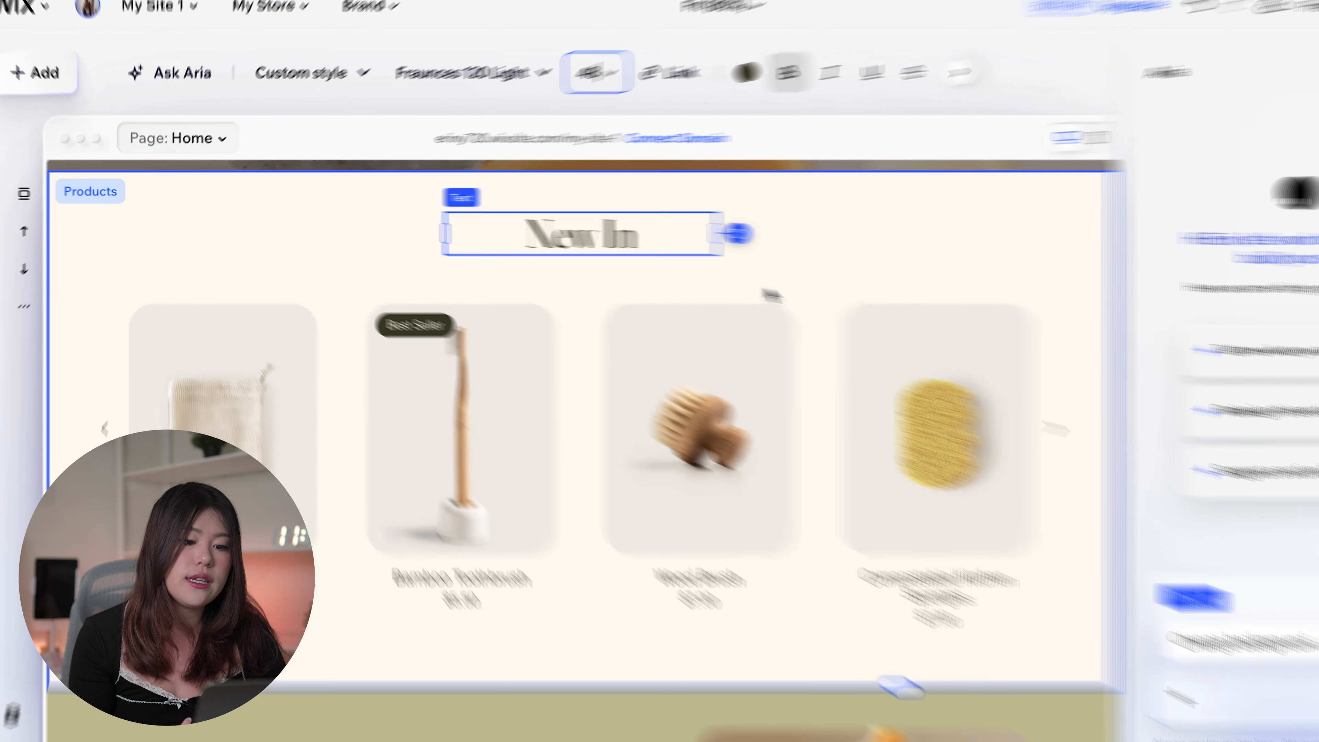
{"action": "left_click", "coordinate": [889, 312]}
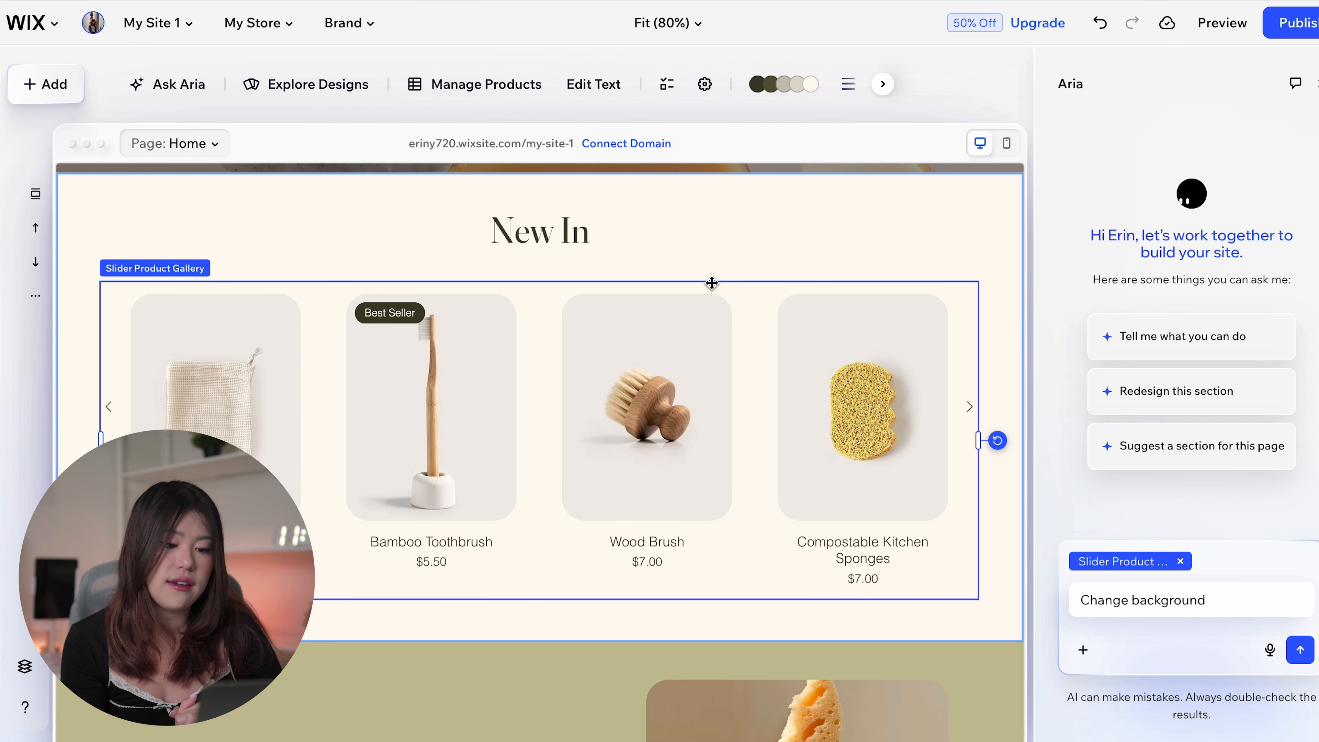
Look through the remaining home page sections, from the Zero Waste Bath Products banner down to the Gallery and footer.
{"action": "scroll", "coordinate": [711, 283], "scroll_direction": "down", "scroll_amount": 5}
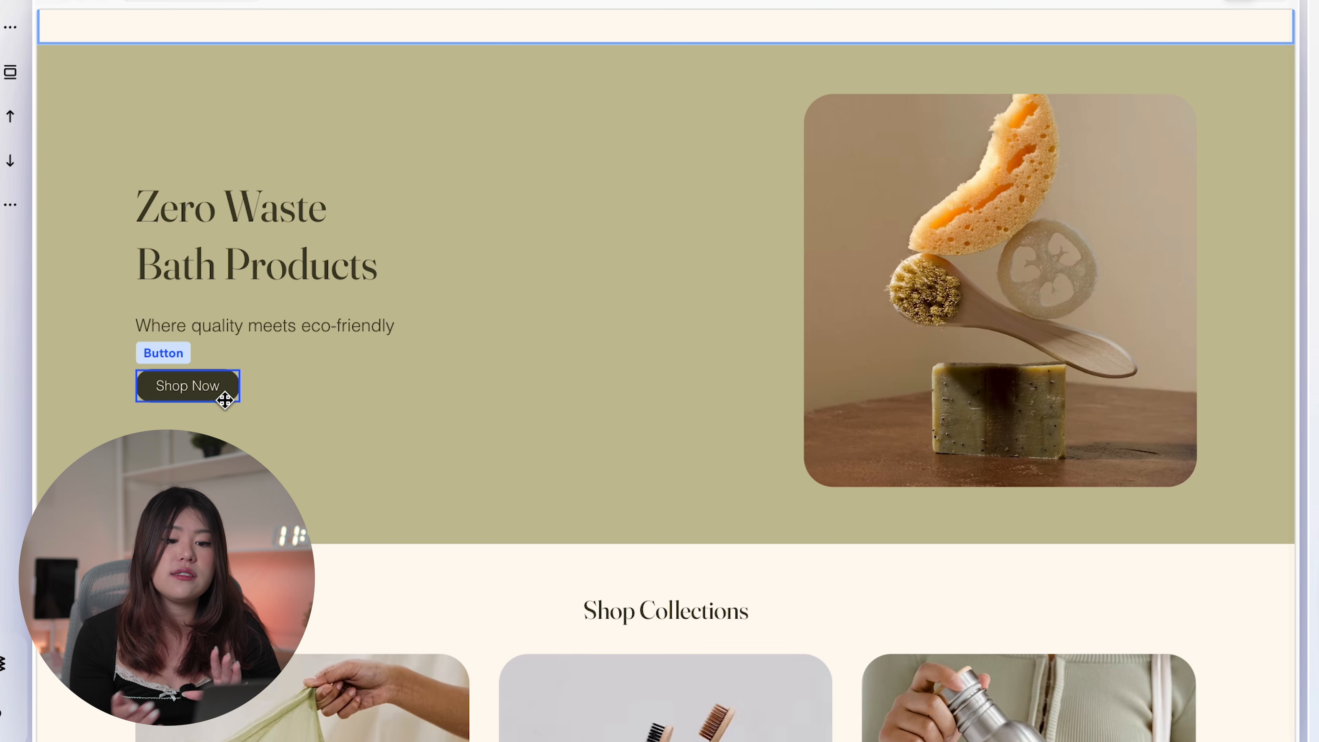
{"action": "scroll", "coordinate": [660, 285], "scroll_direction": "down", "scroll_amount": 9}
{"action": "left_click", "coordinate": [661, 285]}
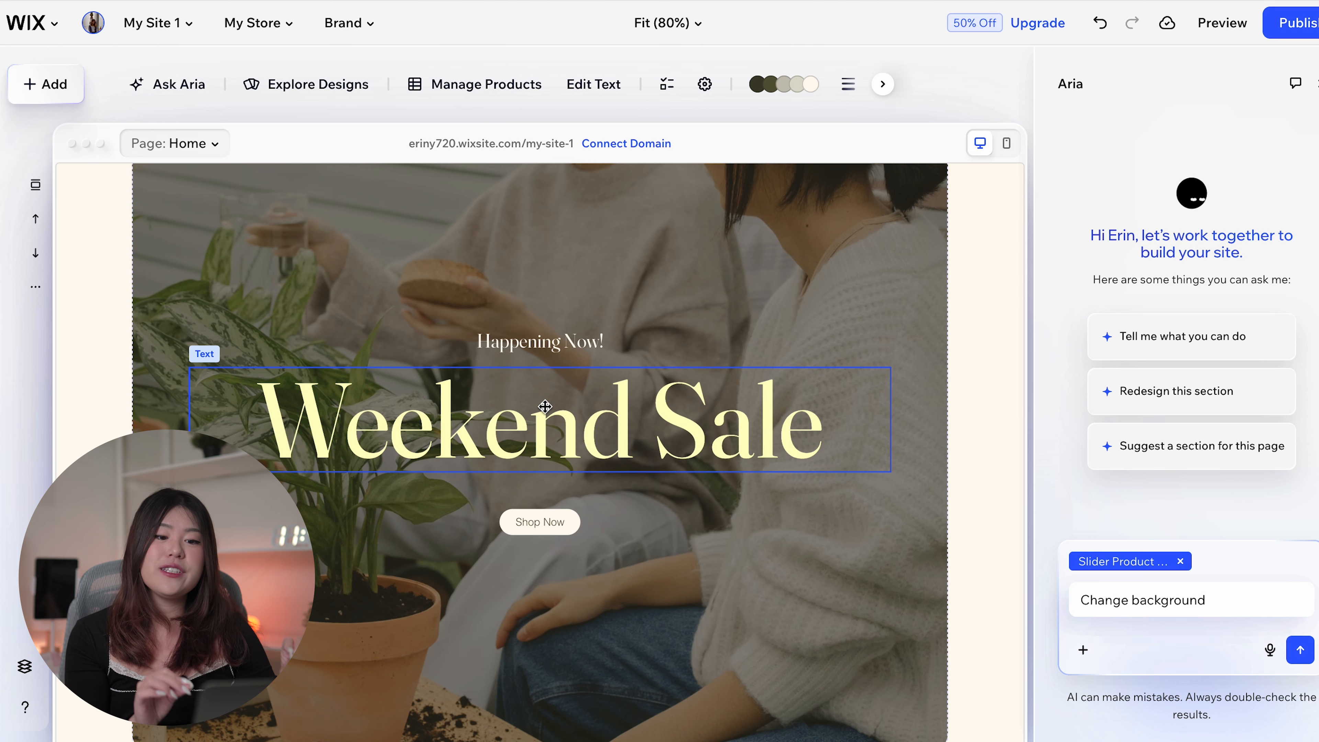
{"action": "scroll", "coordinate": [544, 407], "scroll_direction": "down", "scroll_amount": 1}
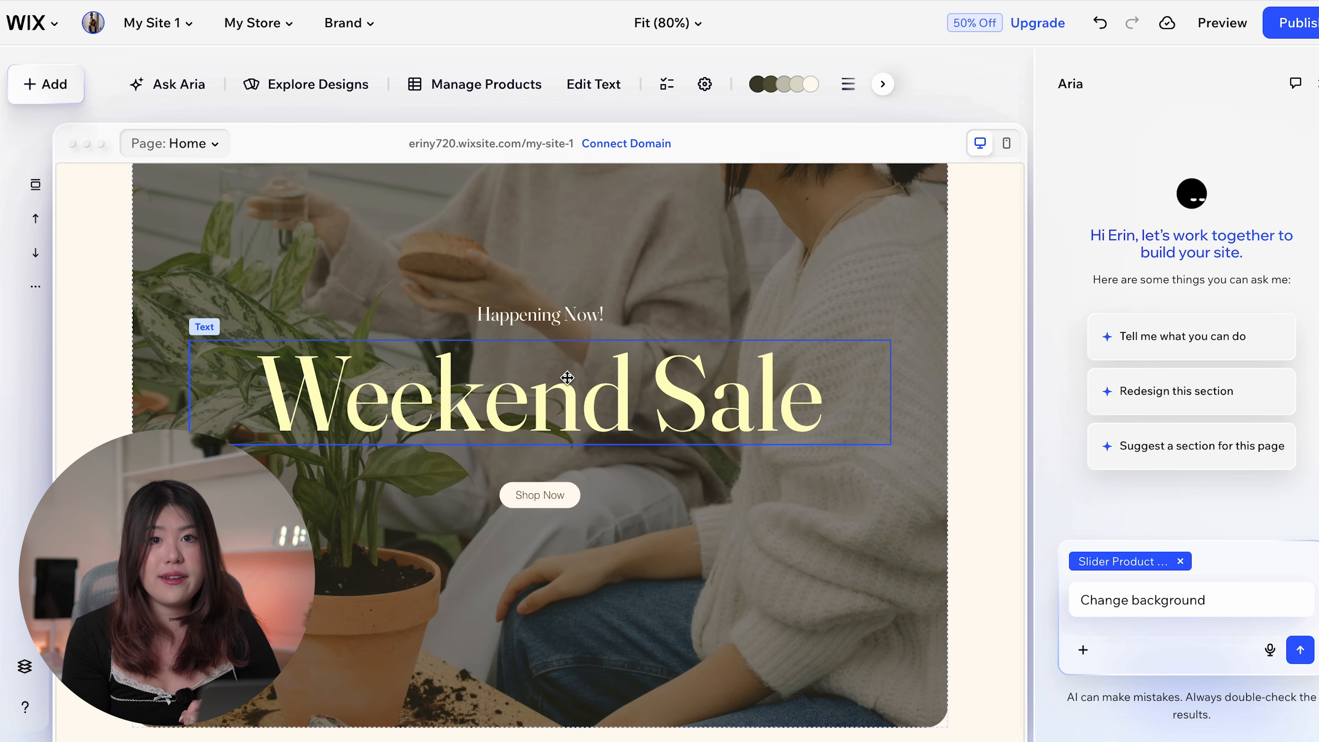
{"action": "scroll", "coordinate": [566, 378], "scroll_direction": "down", "scroll_amount": 10}
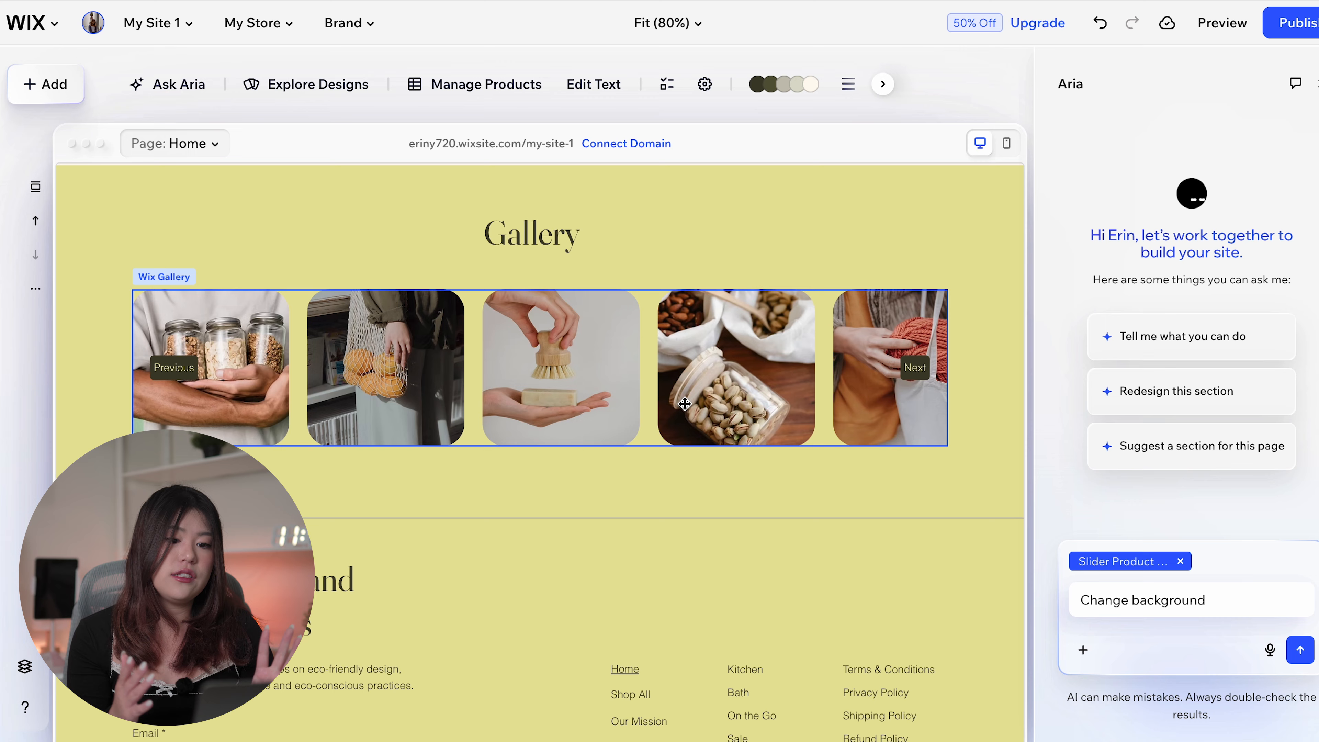